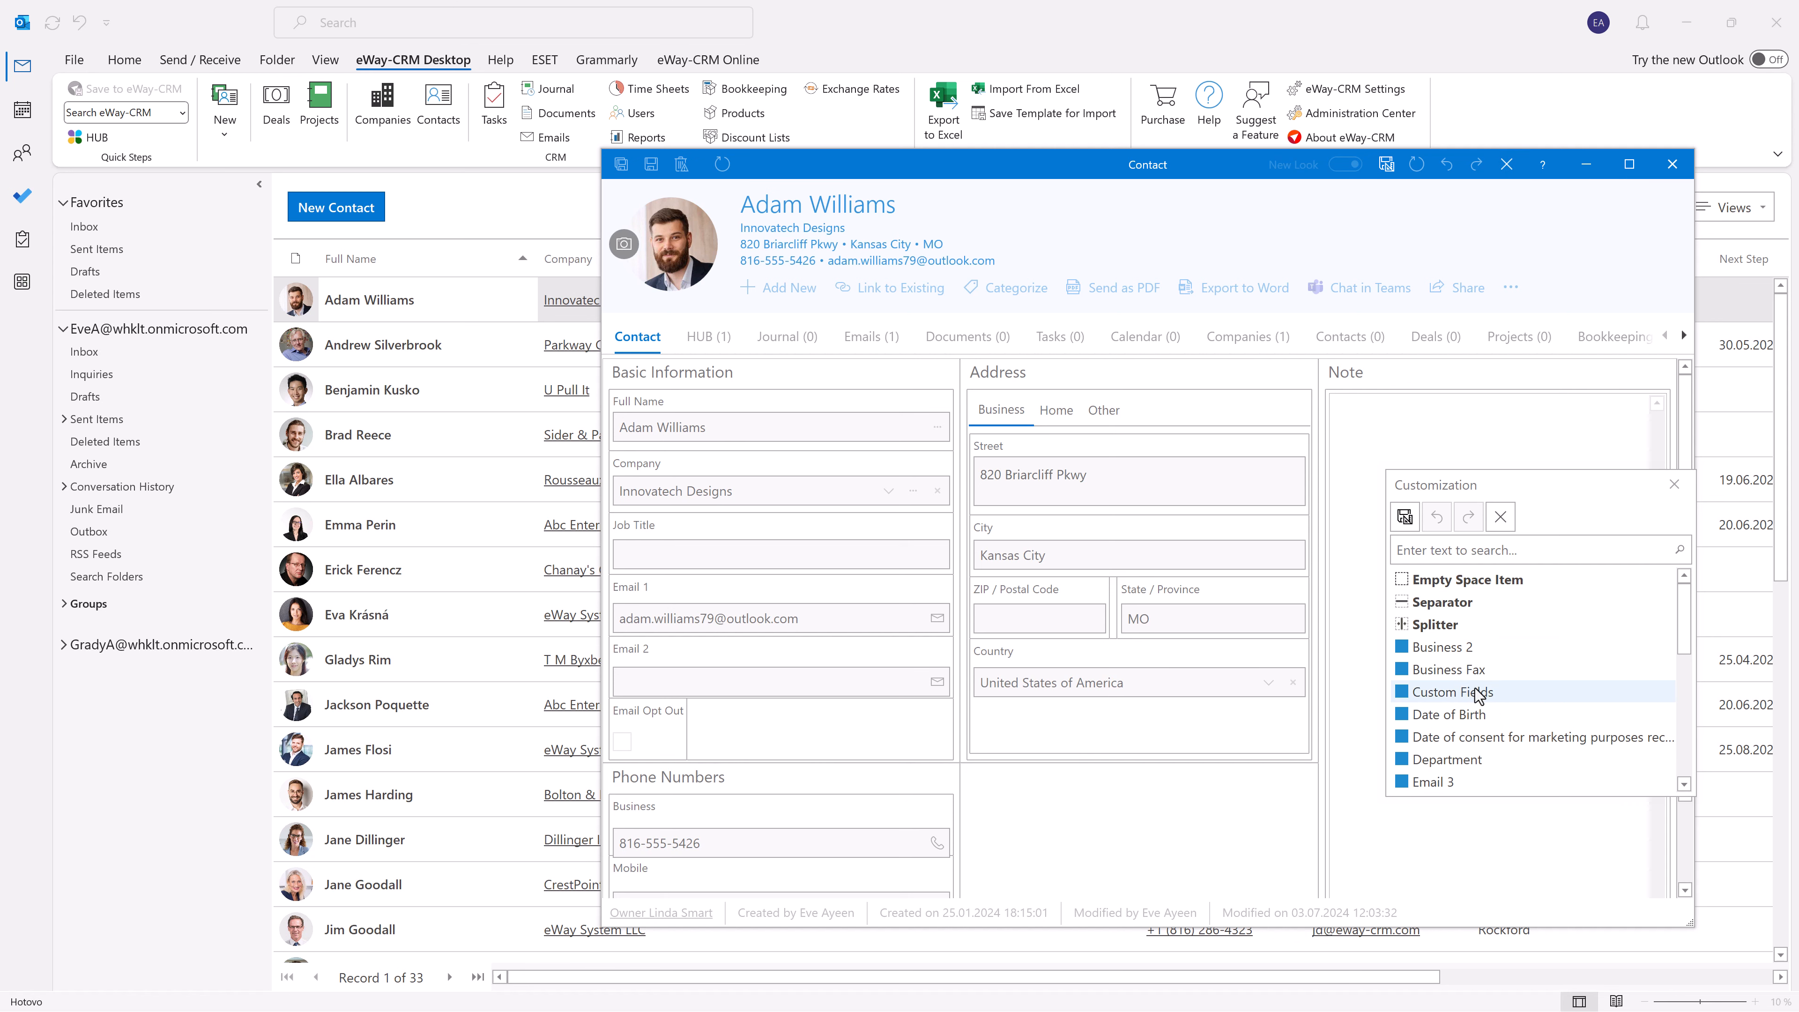
Add the Date of Birth and Hobbies fields side by side below the Address section and remove Email 2 from the form.
{"action": "left_click_drag", "start_coordinate": [1471, 720], "coordinate": [1152, 796]}
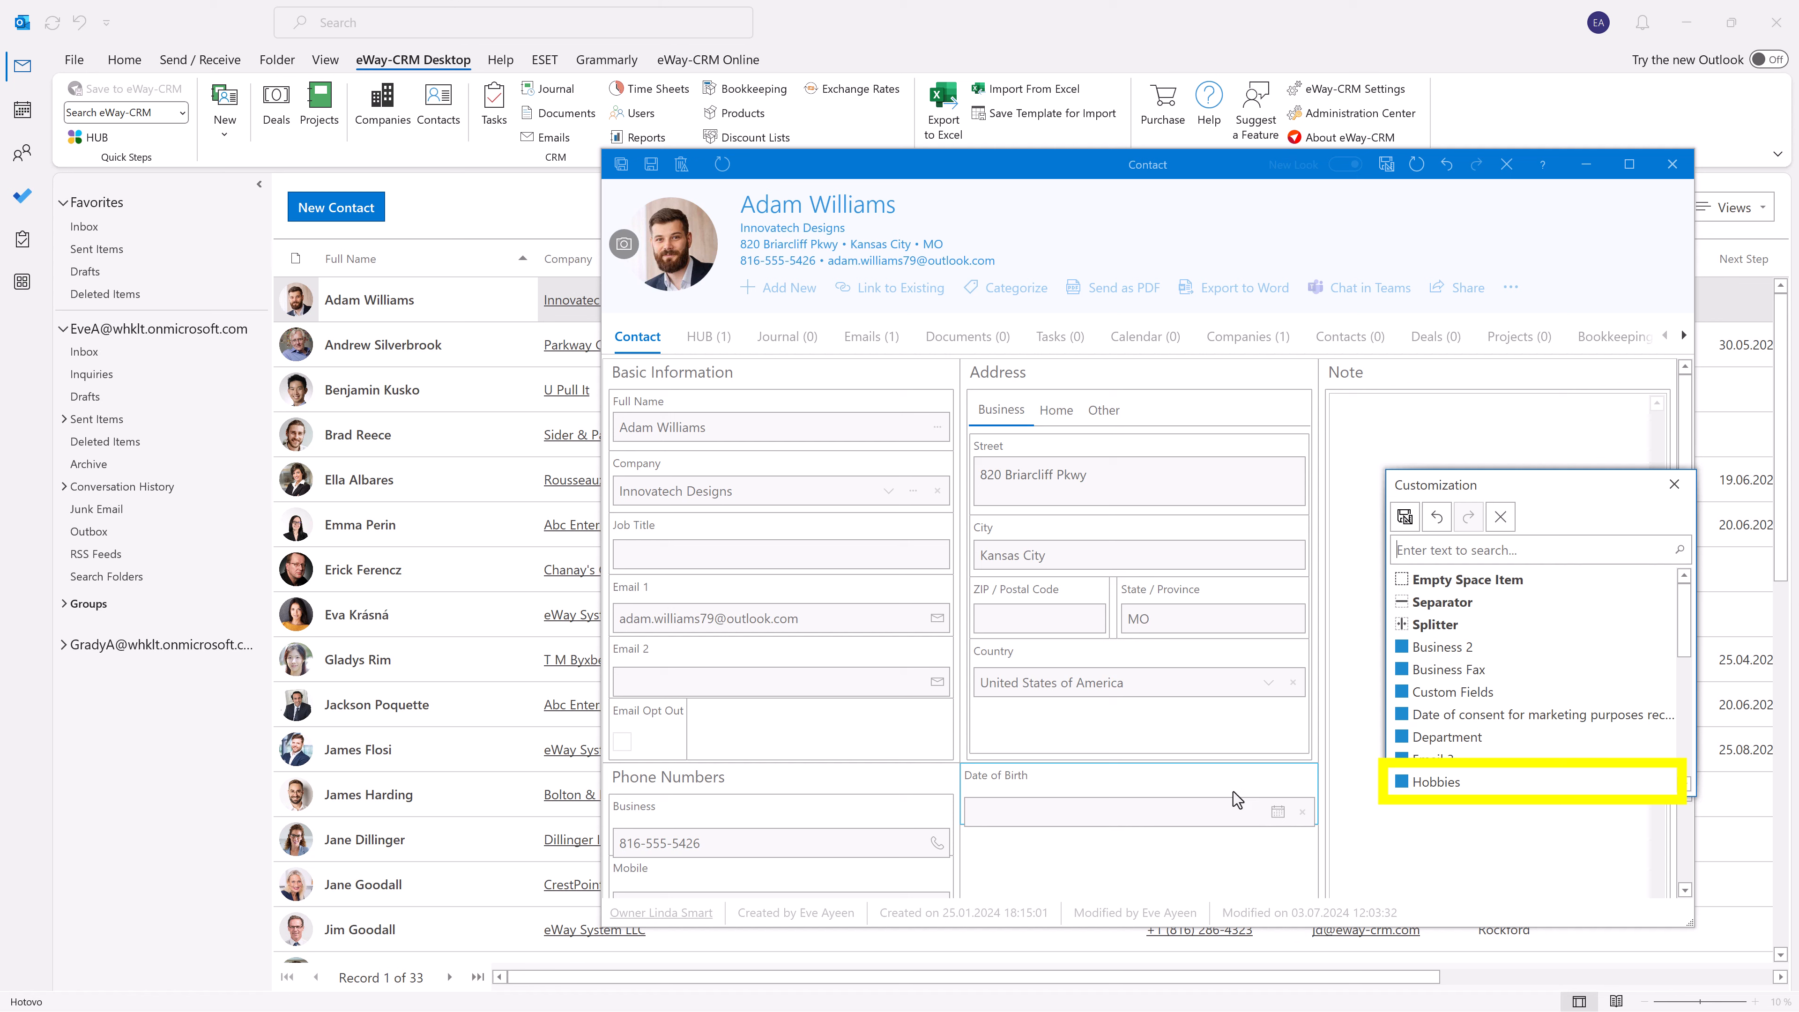
{"action": "left_click_drag", "start_coordinate": [1434, 782], "coordinate": [1252, 788]}
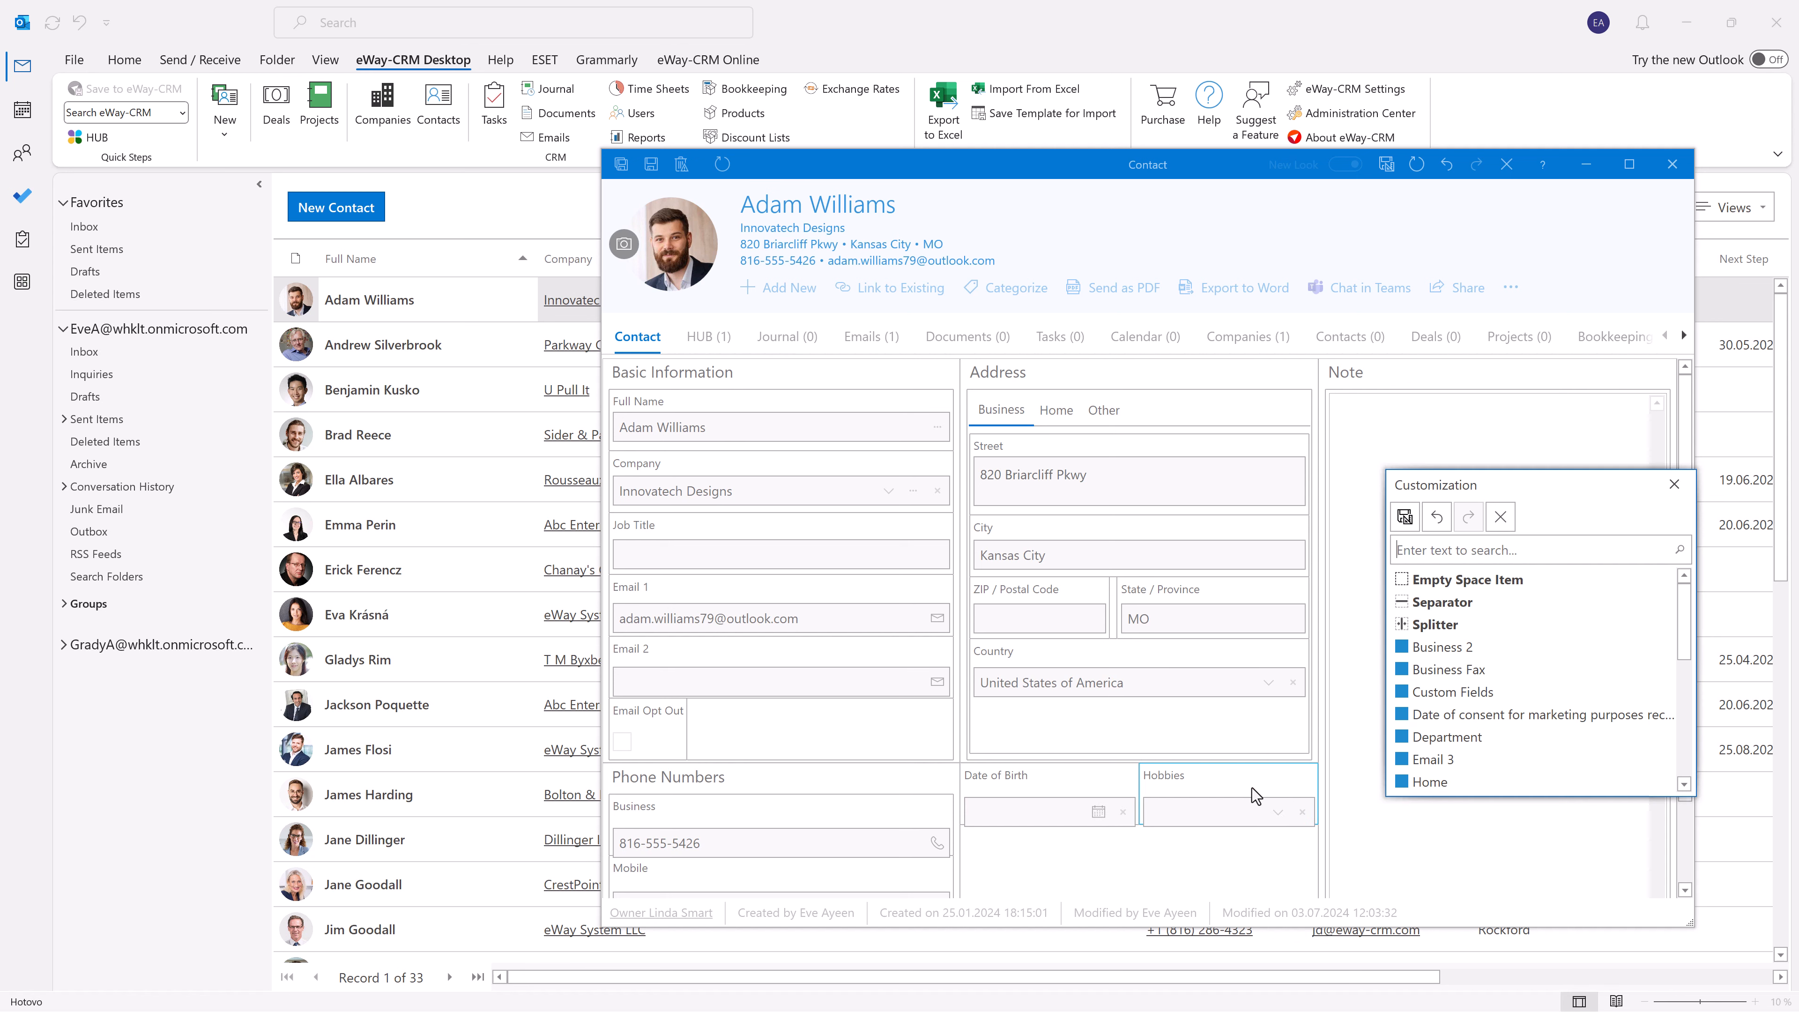
{"action": "left_click_drag", "start_coordinate": [1252, 788], "coordinate": [1497, 695]}
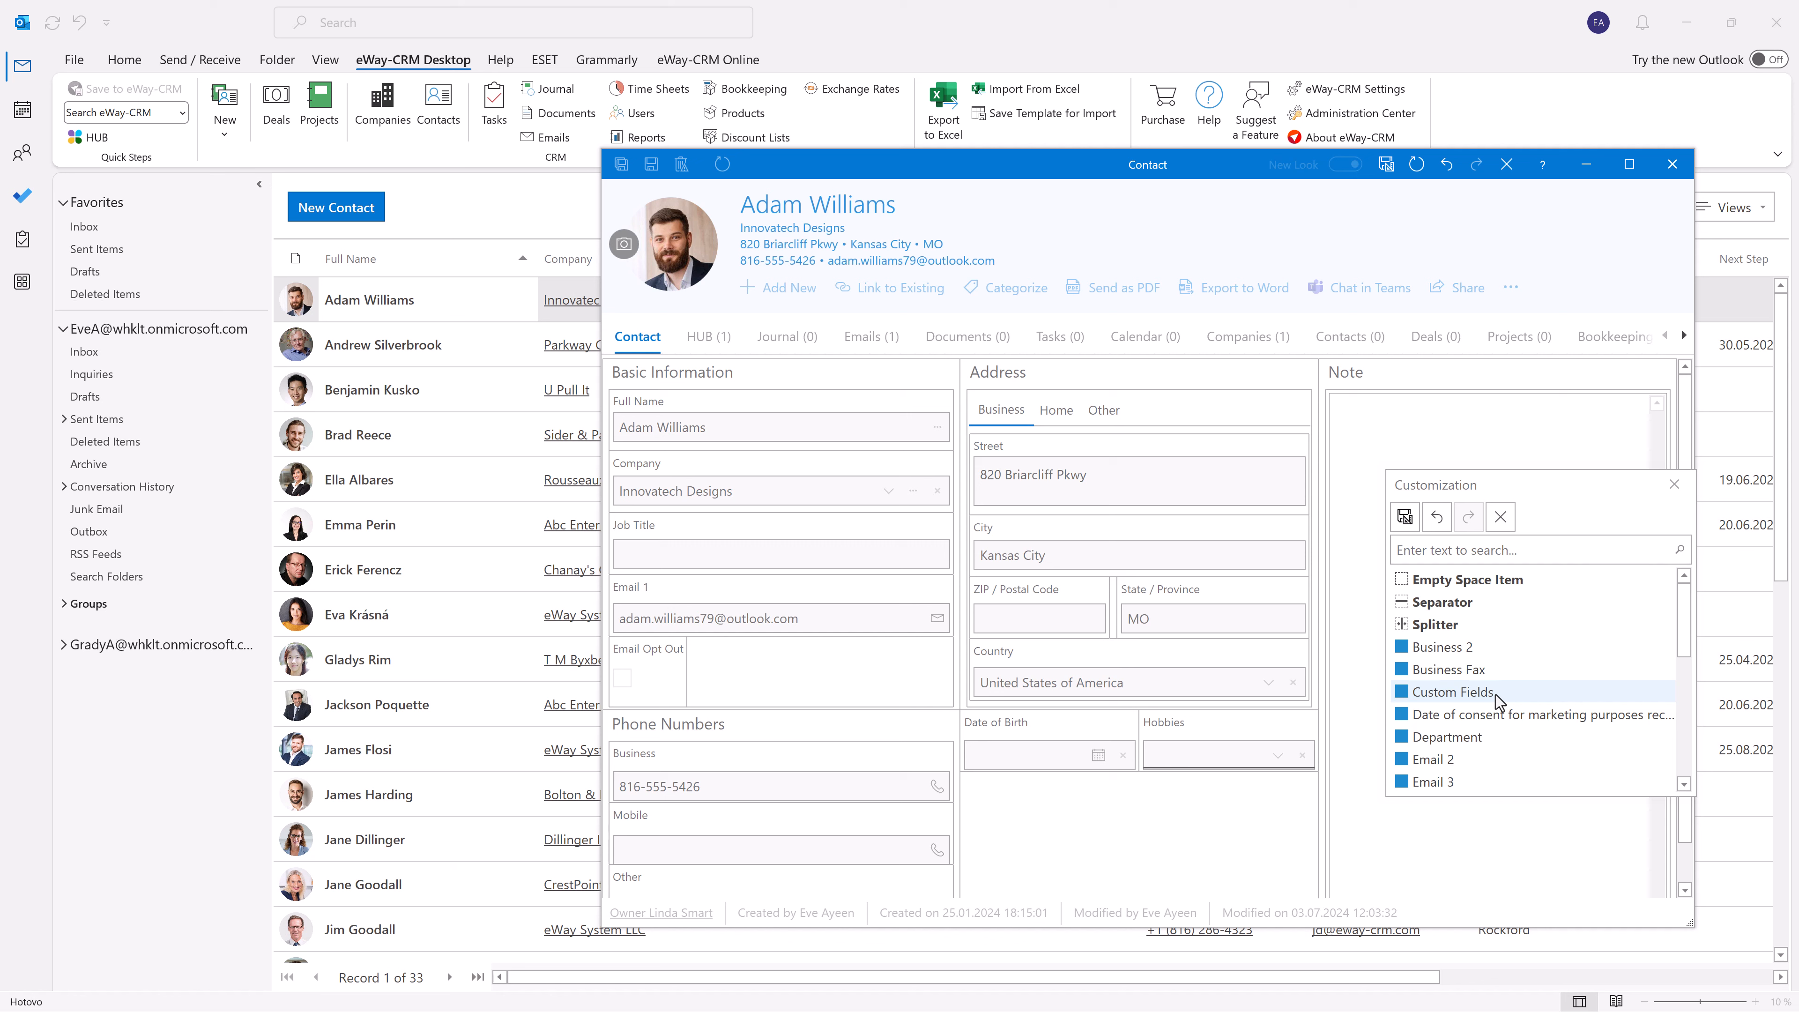
Group the Date of Birth field under the name Personal Data and move the Hobbies field into that group beside it.
{"action": "left_click_drag", "start_coordinate": [1495, 694], "coordinate": [1073, 732]}
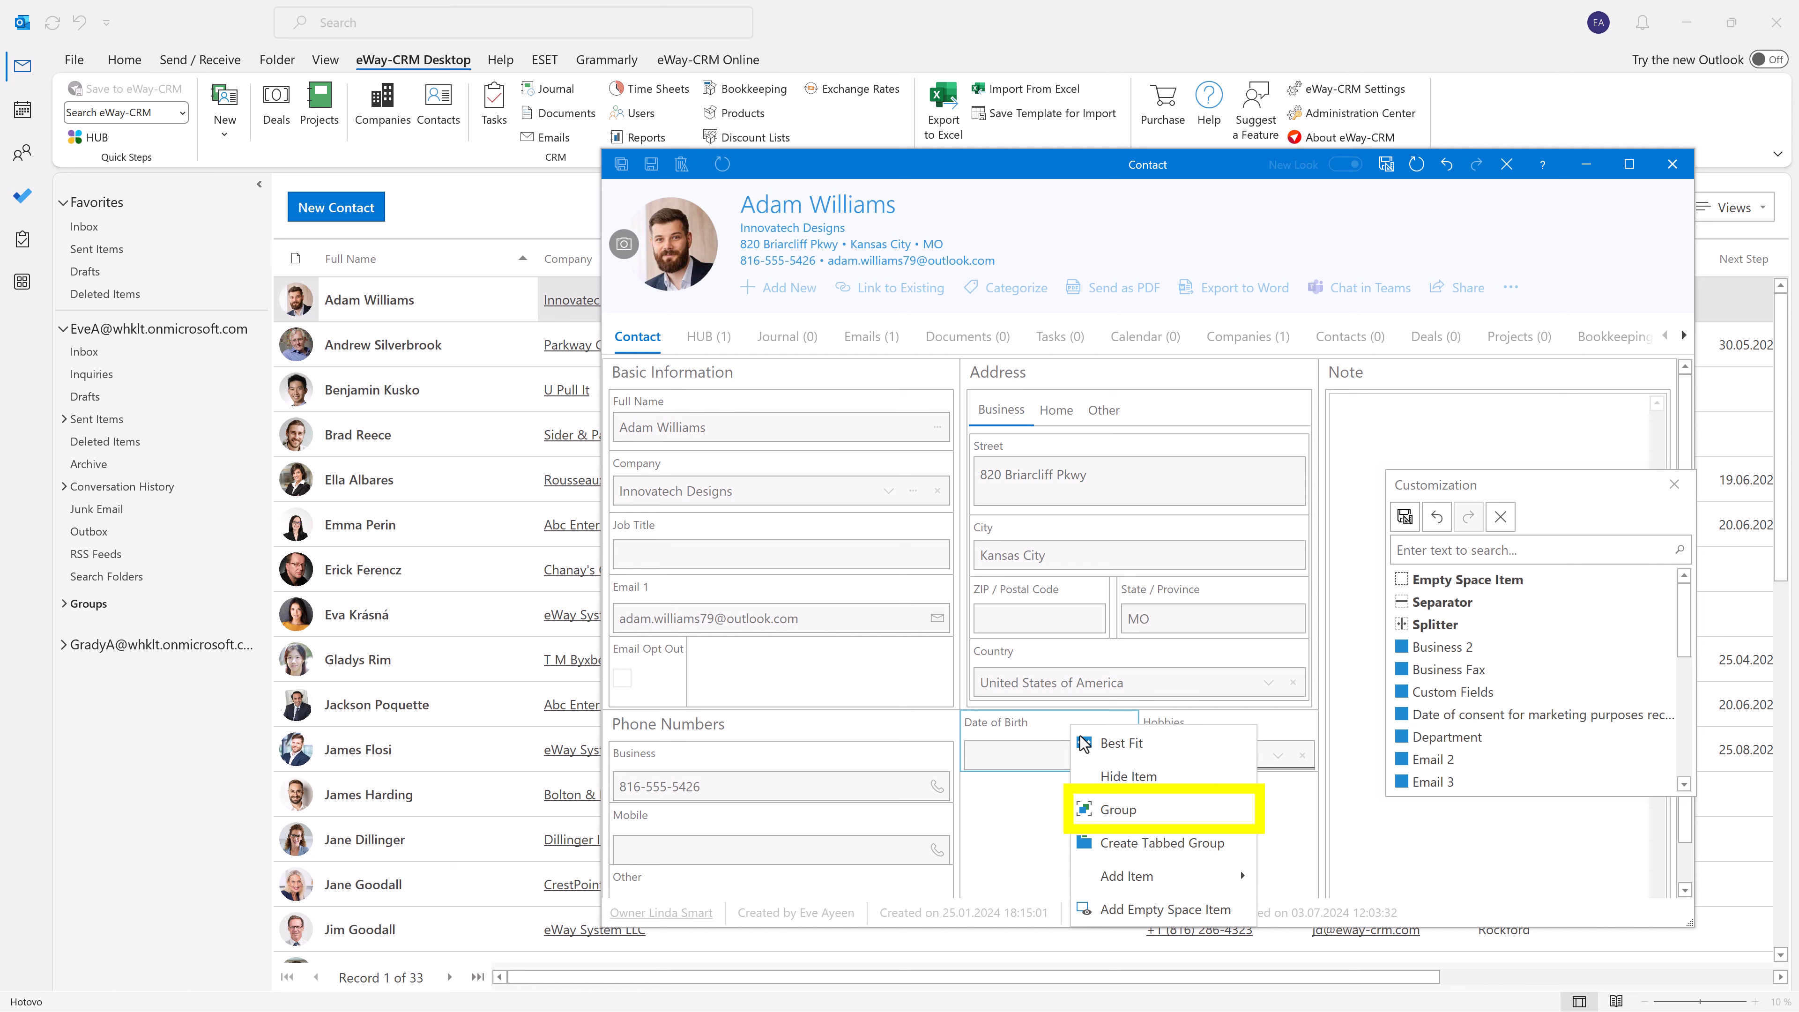
{"action": "left_click", "coordinate": [1134, 815]}
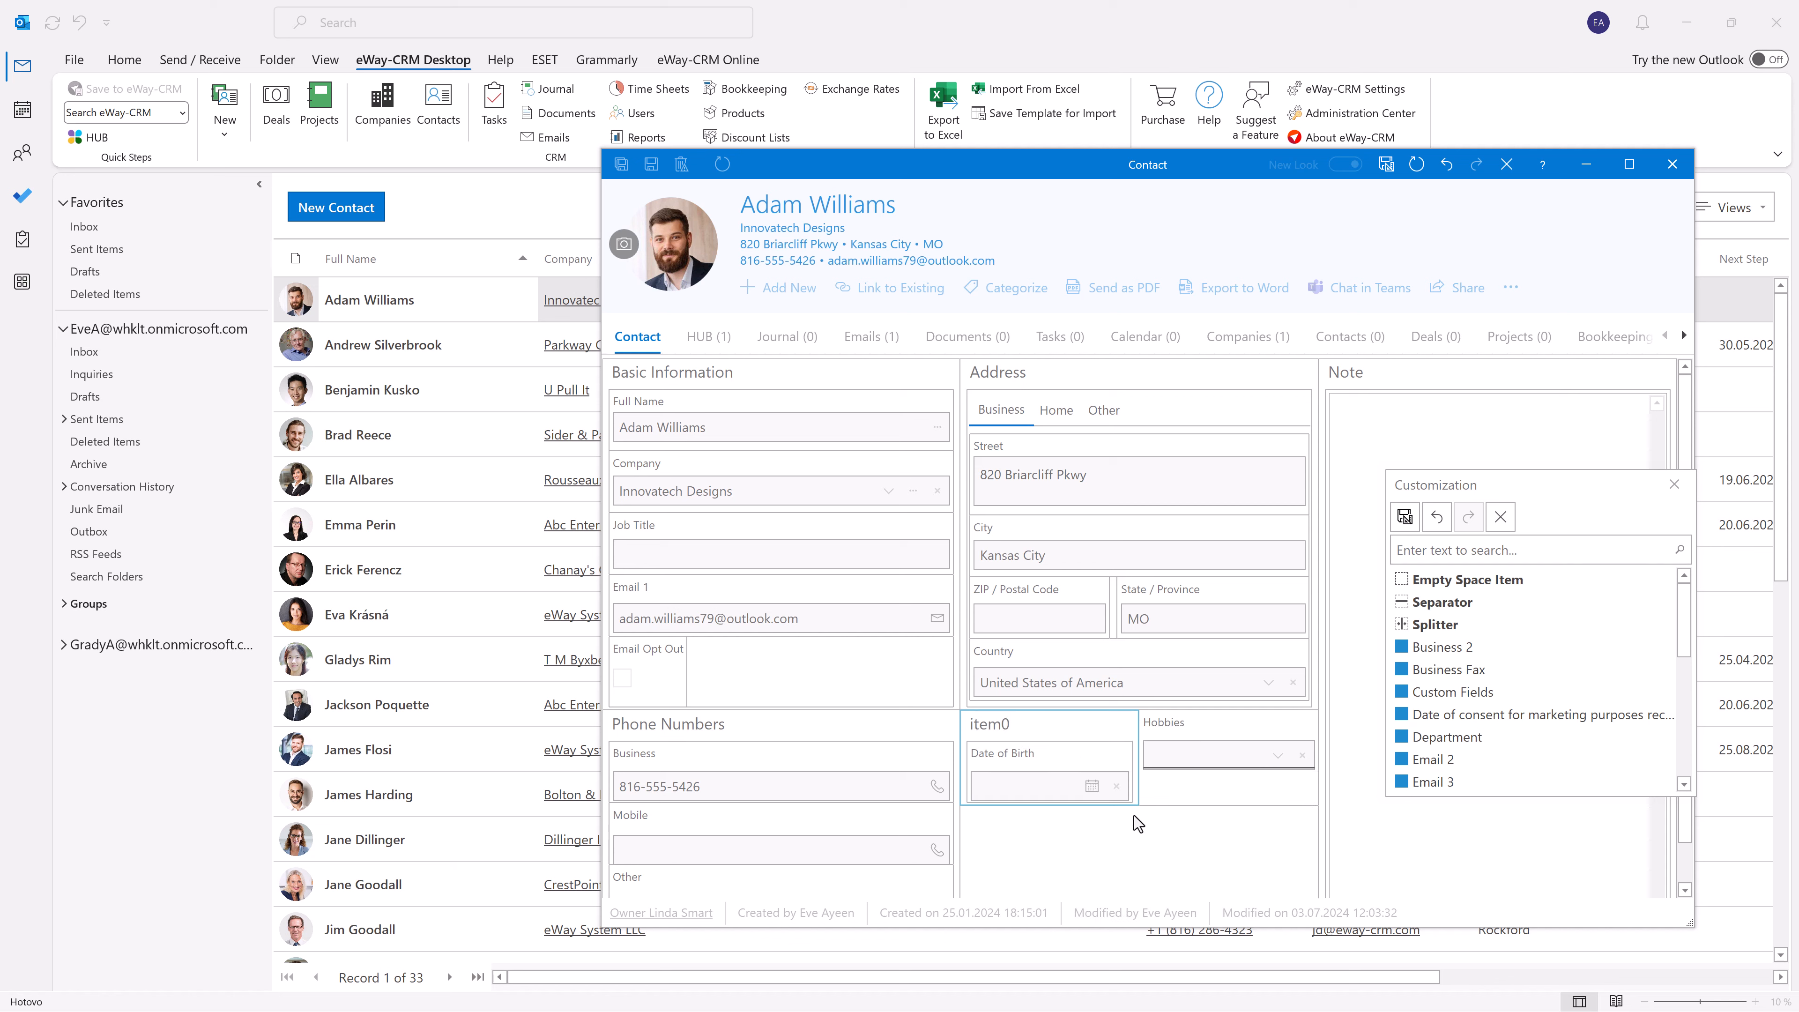
{"action": "right_click", "coordinate": [995, 723]}
{"action": "left_click", "coordinate": [1038, 780]}
{"action": "type", "text": "Data"}
{"action": "key", "text": "Return"}
{"action": "left_click", "coordinate": [1053, 815]}
{"action": "left_click_drag", "start_coordinate": [1195, 730], "coordinate": [1139, 765]}
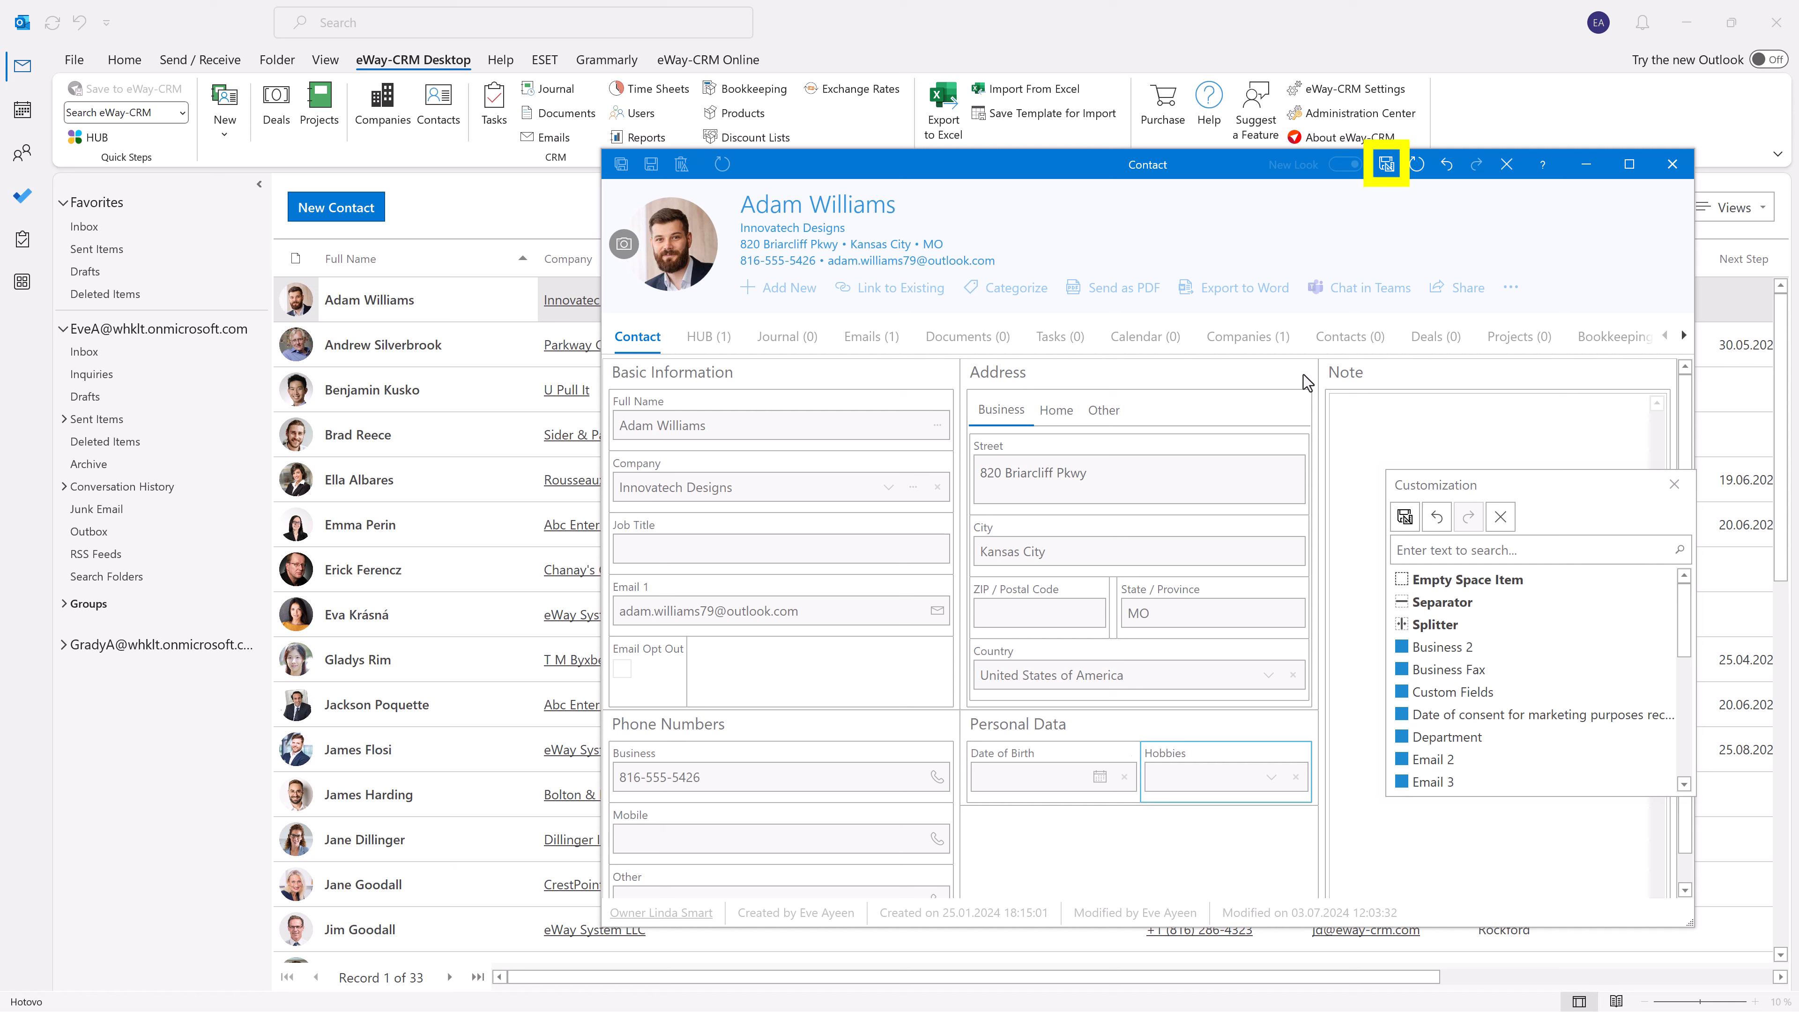
Save the form layout as My New Form and apply it to all contacts.
{"action": "left_click", "coordinate": [1387, 165]}
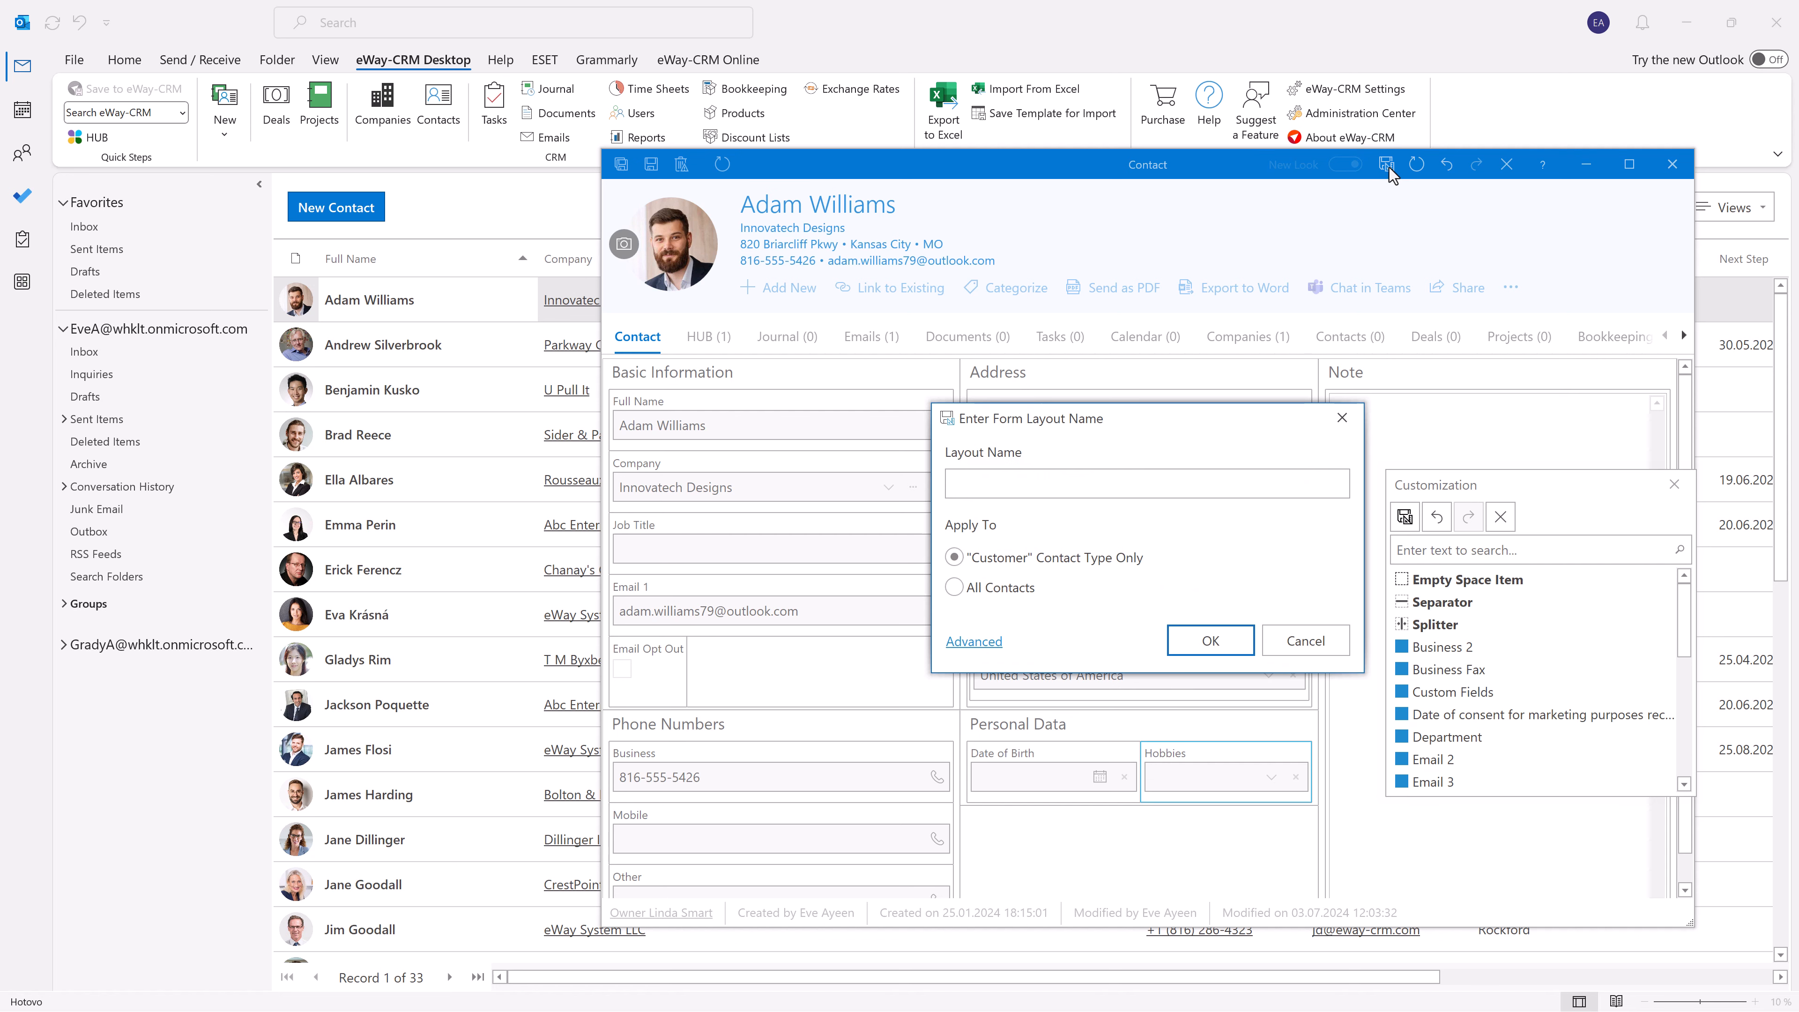
{"action": "type", "text": "My New Form"}
{"action": "left_click", "coordinate": [1027, 589]}
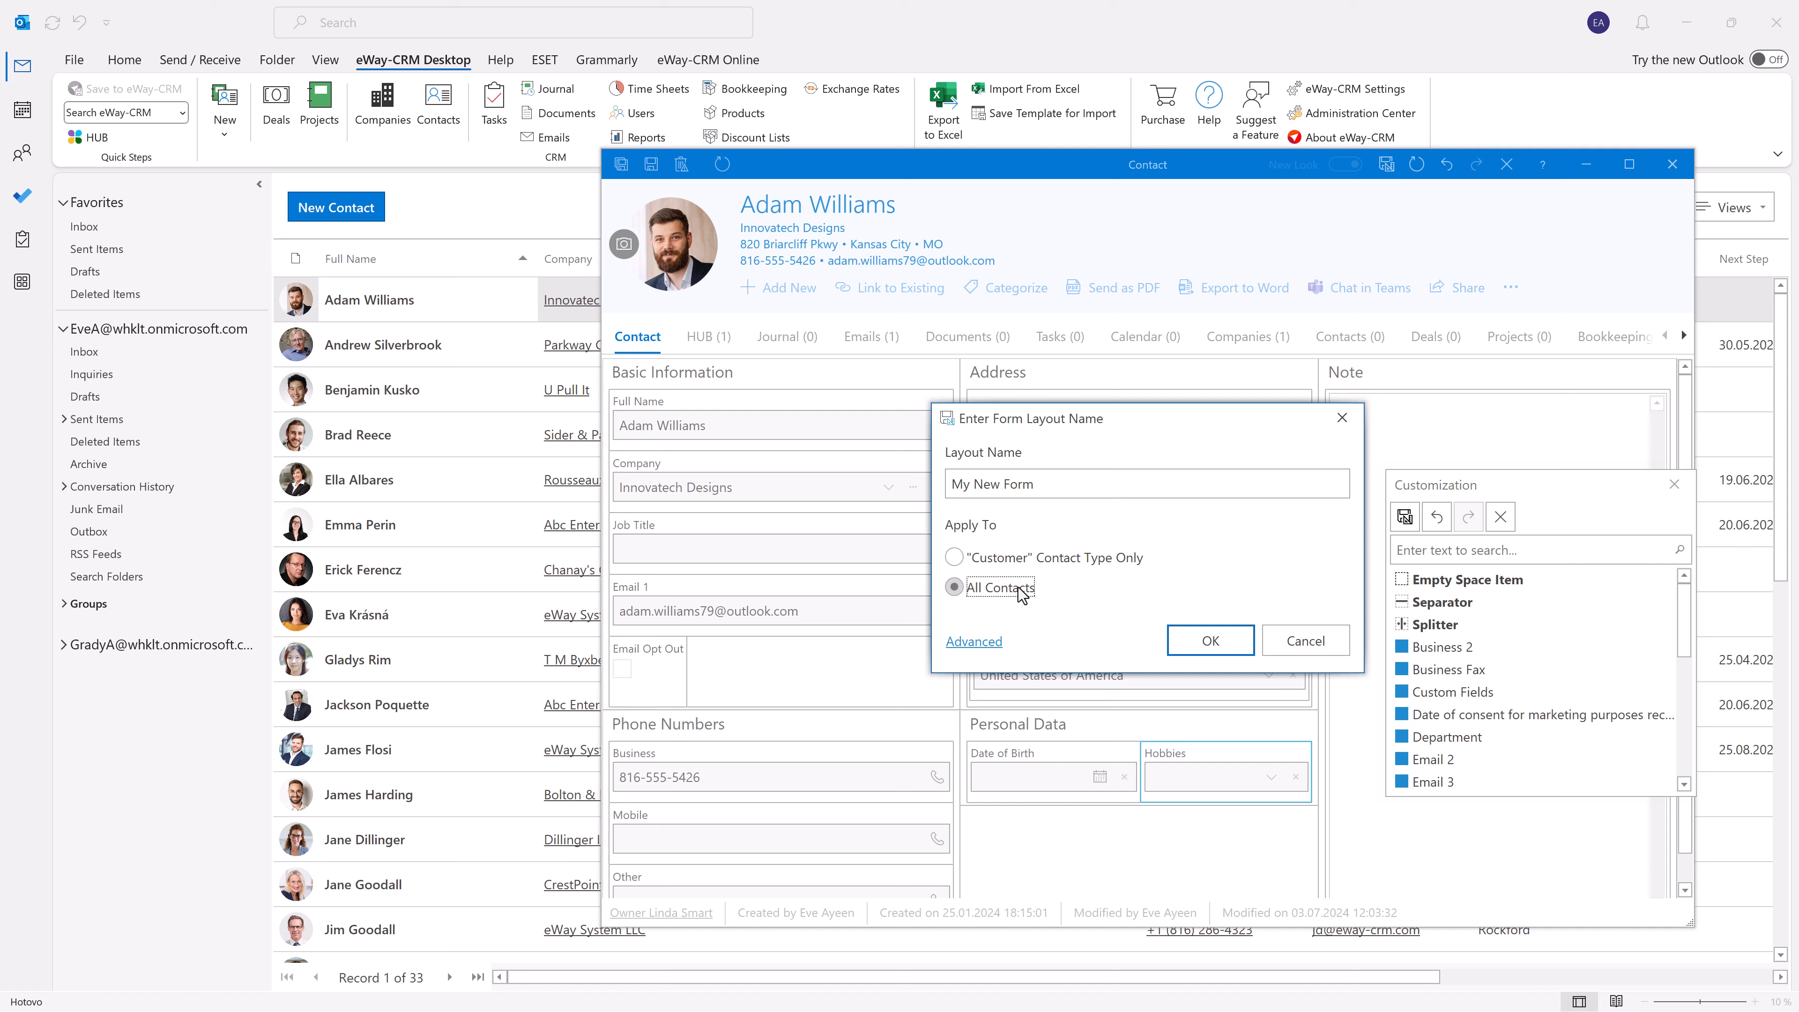
{"action": "left_click", "coordinate": [1209, 641]}
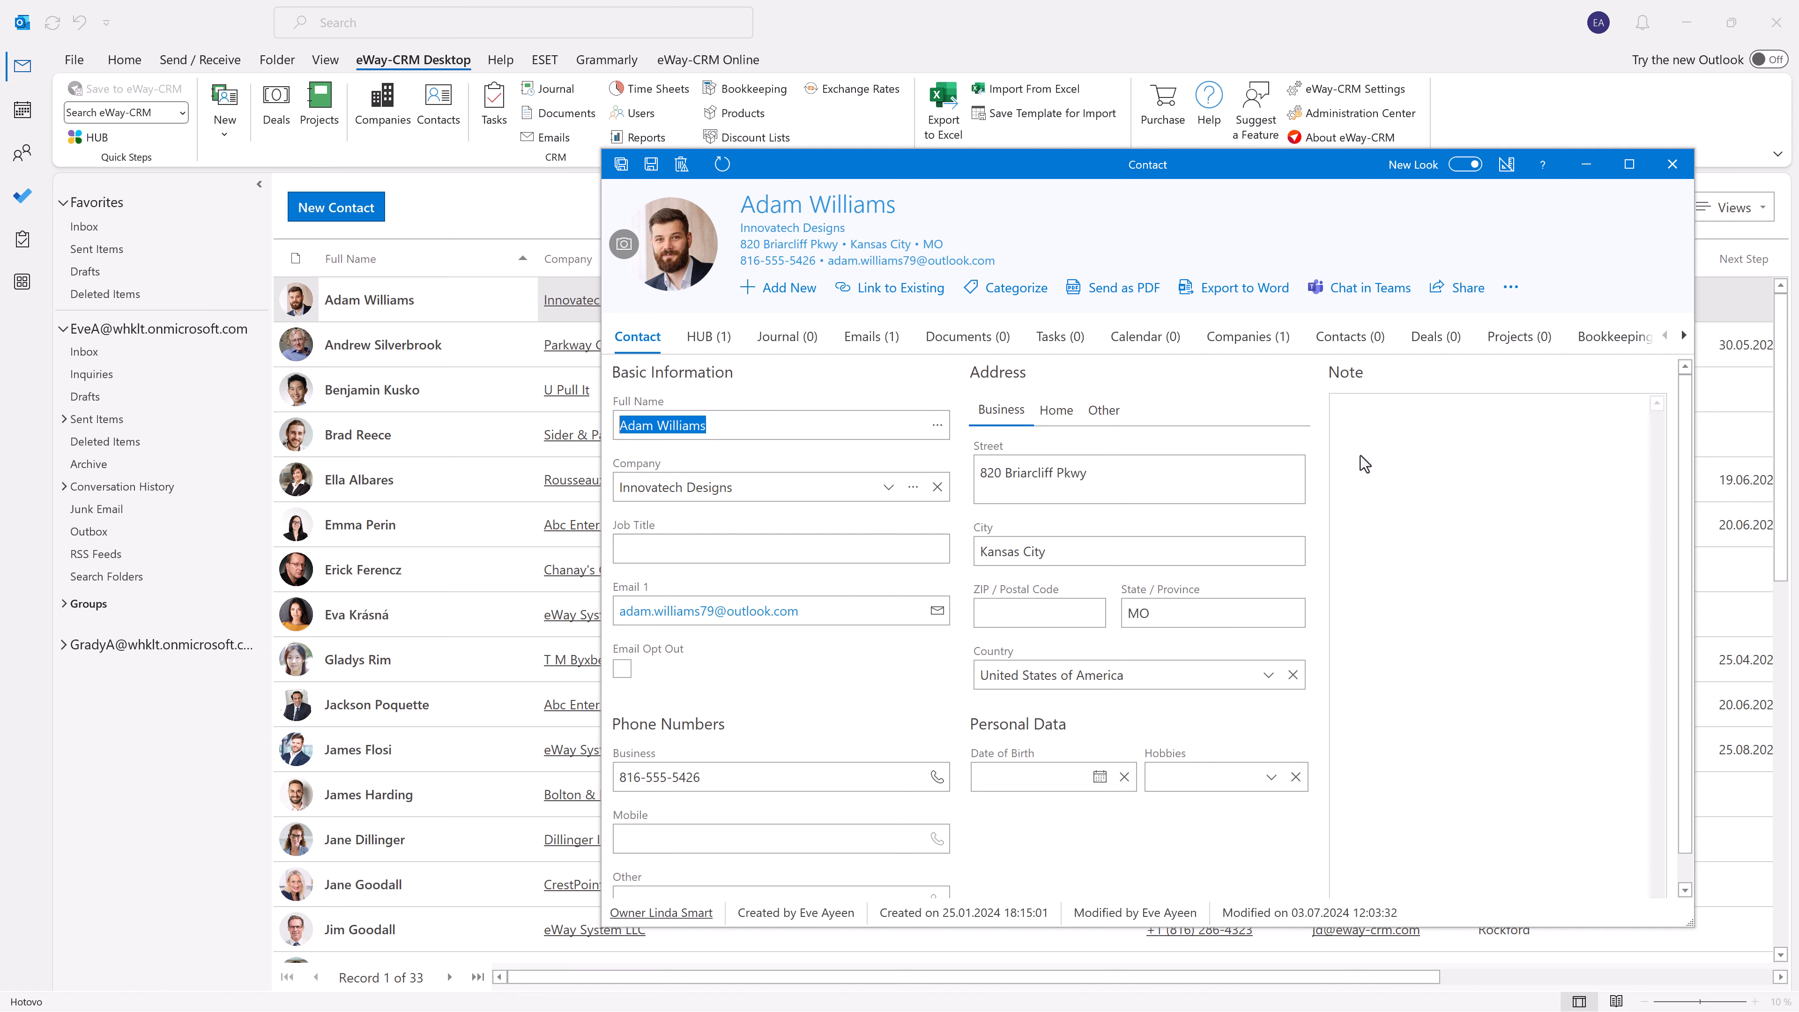
Close the open contact and open a blank new contact form.
{"action": "left_click", "coordinate": [1672, 163]}
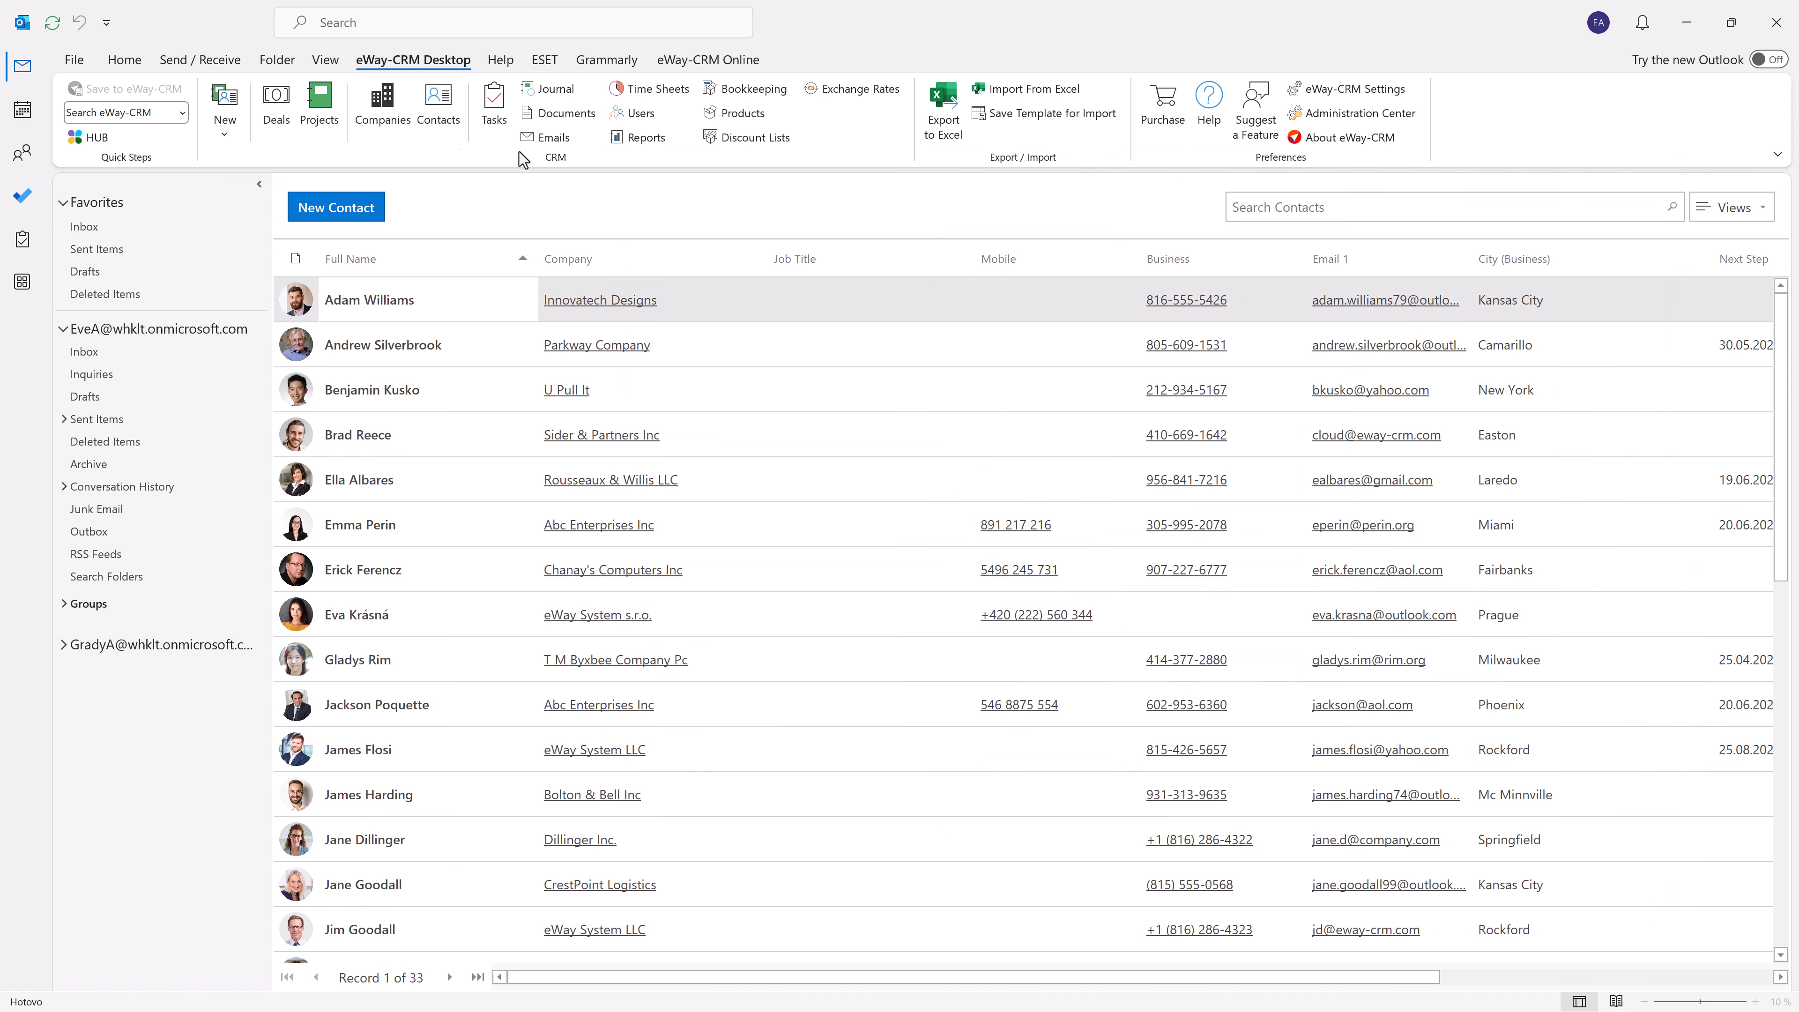
{"action": "left_click", "coordinate": [219, 137]}
{"action": "left_click", "coordinate": [269, 250]}
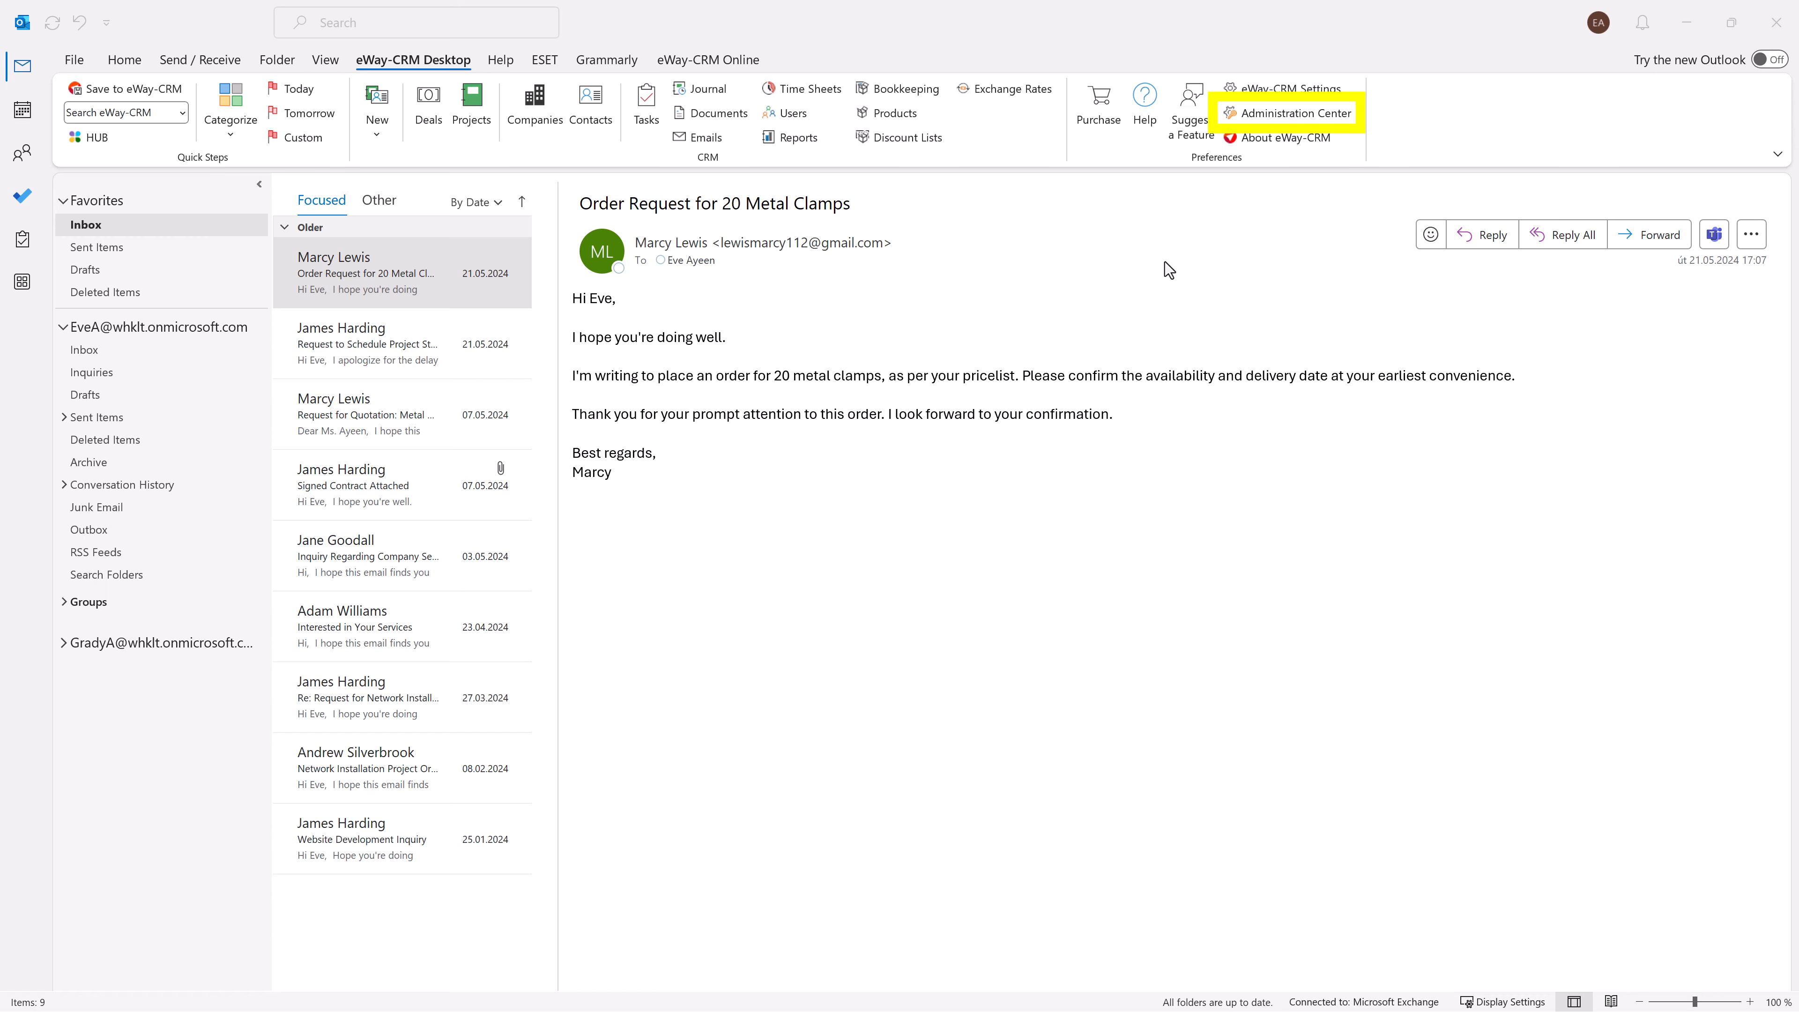
Switch to the eWay-CRM Admin Center and open the Type field of the Contacts module for editing.
{"action": "left_click", "coordinate": [1261, 114]}
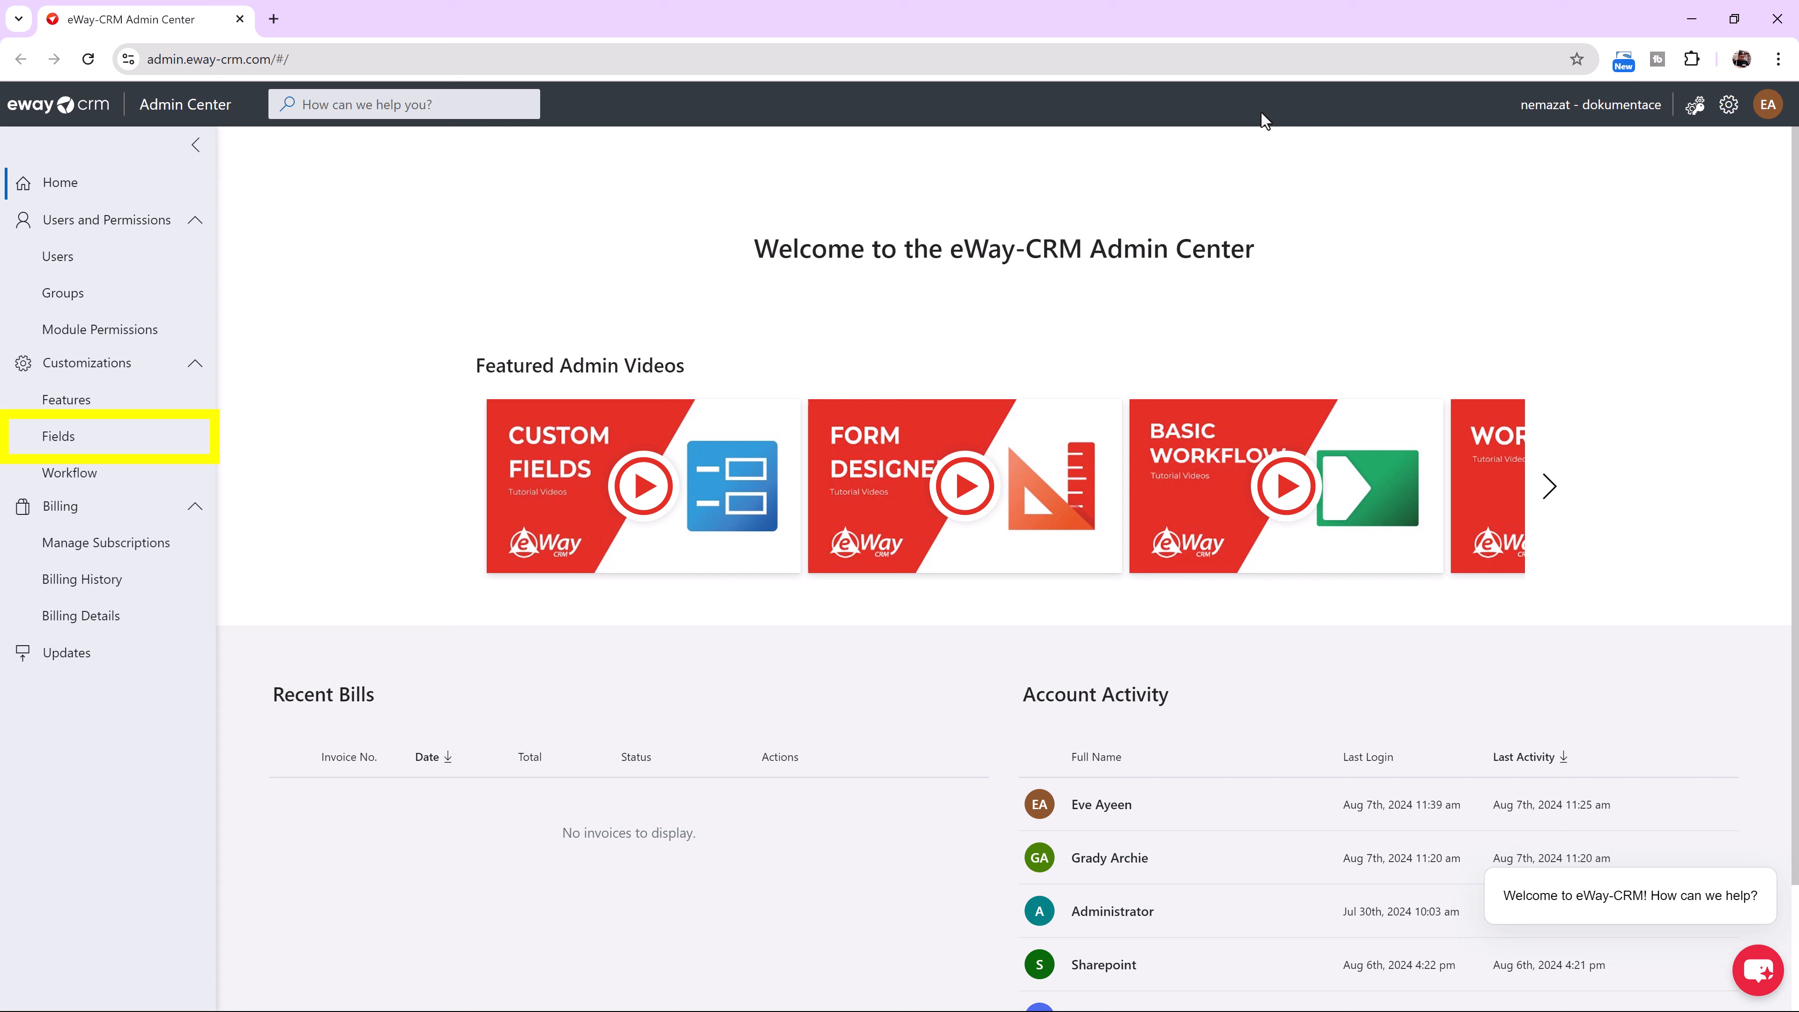
{"action": "left_click", "coordinate": [161, 443]}
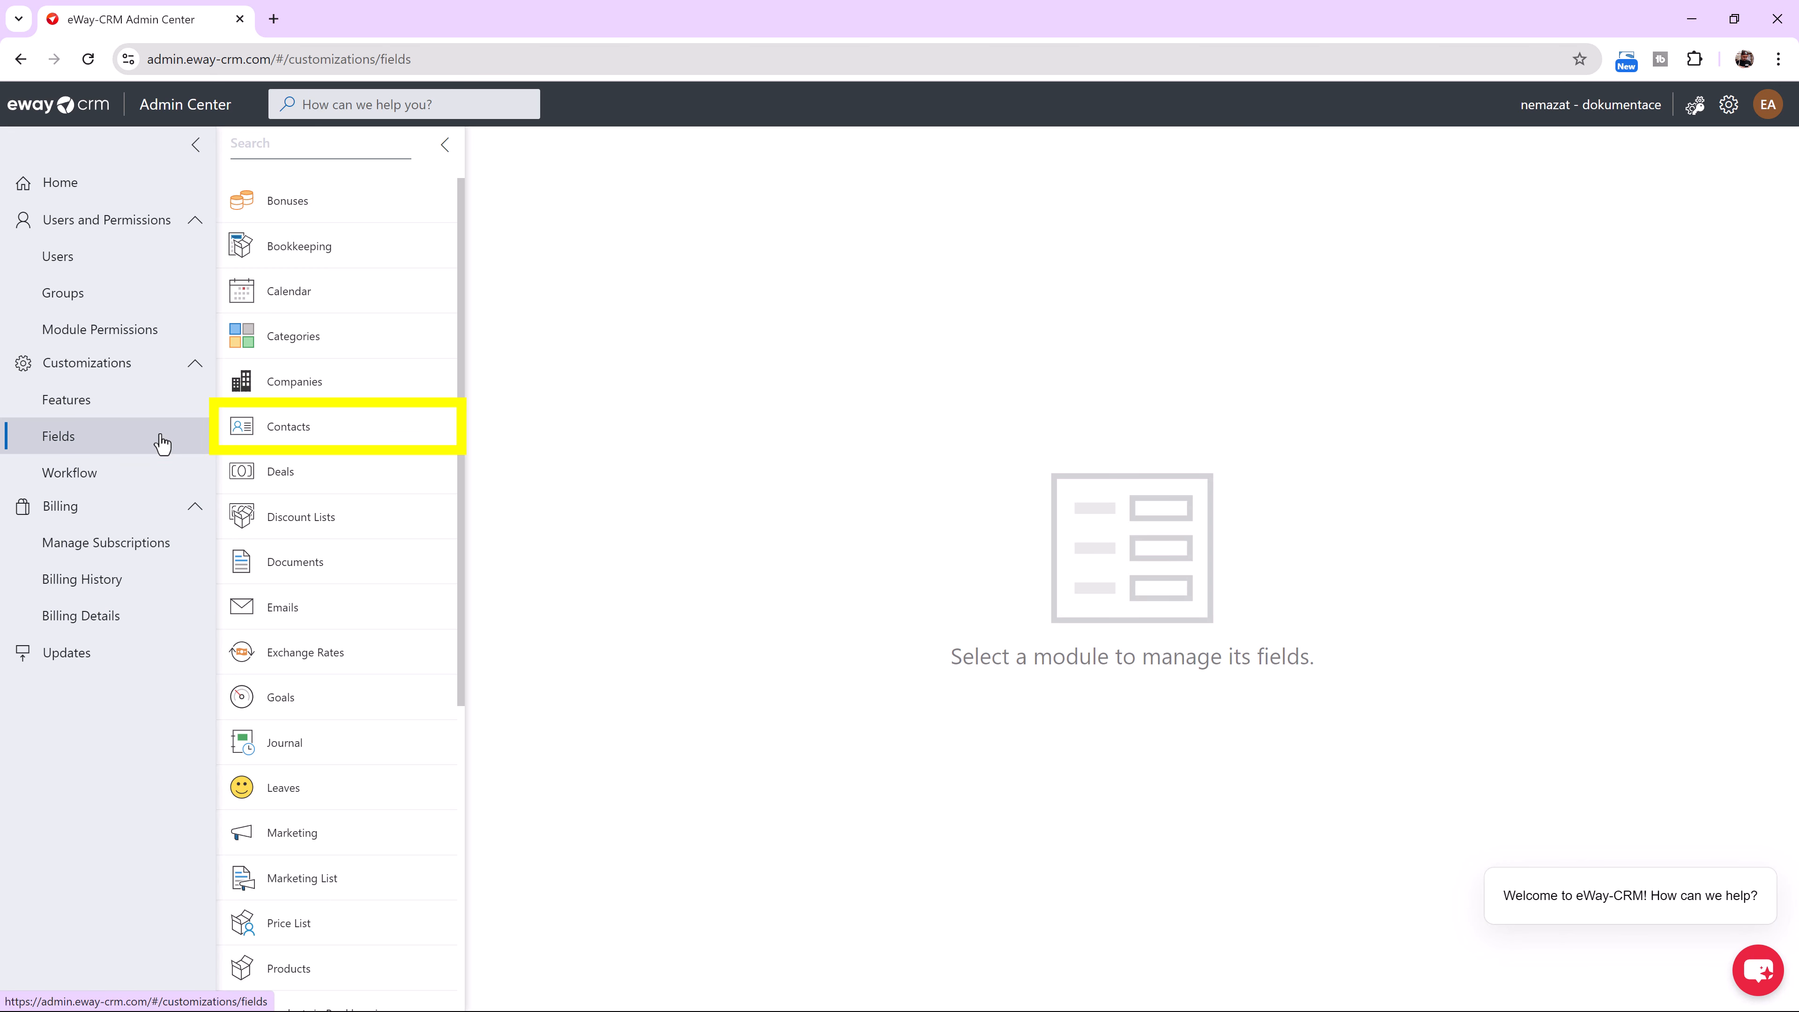
{"action": "left_click", "coordinate": [290, 424]}
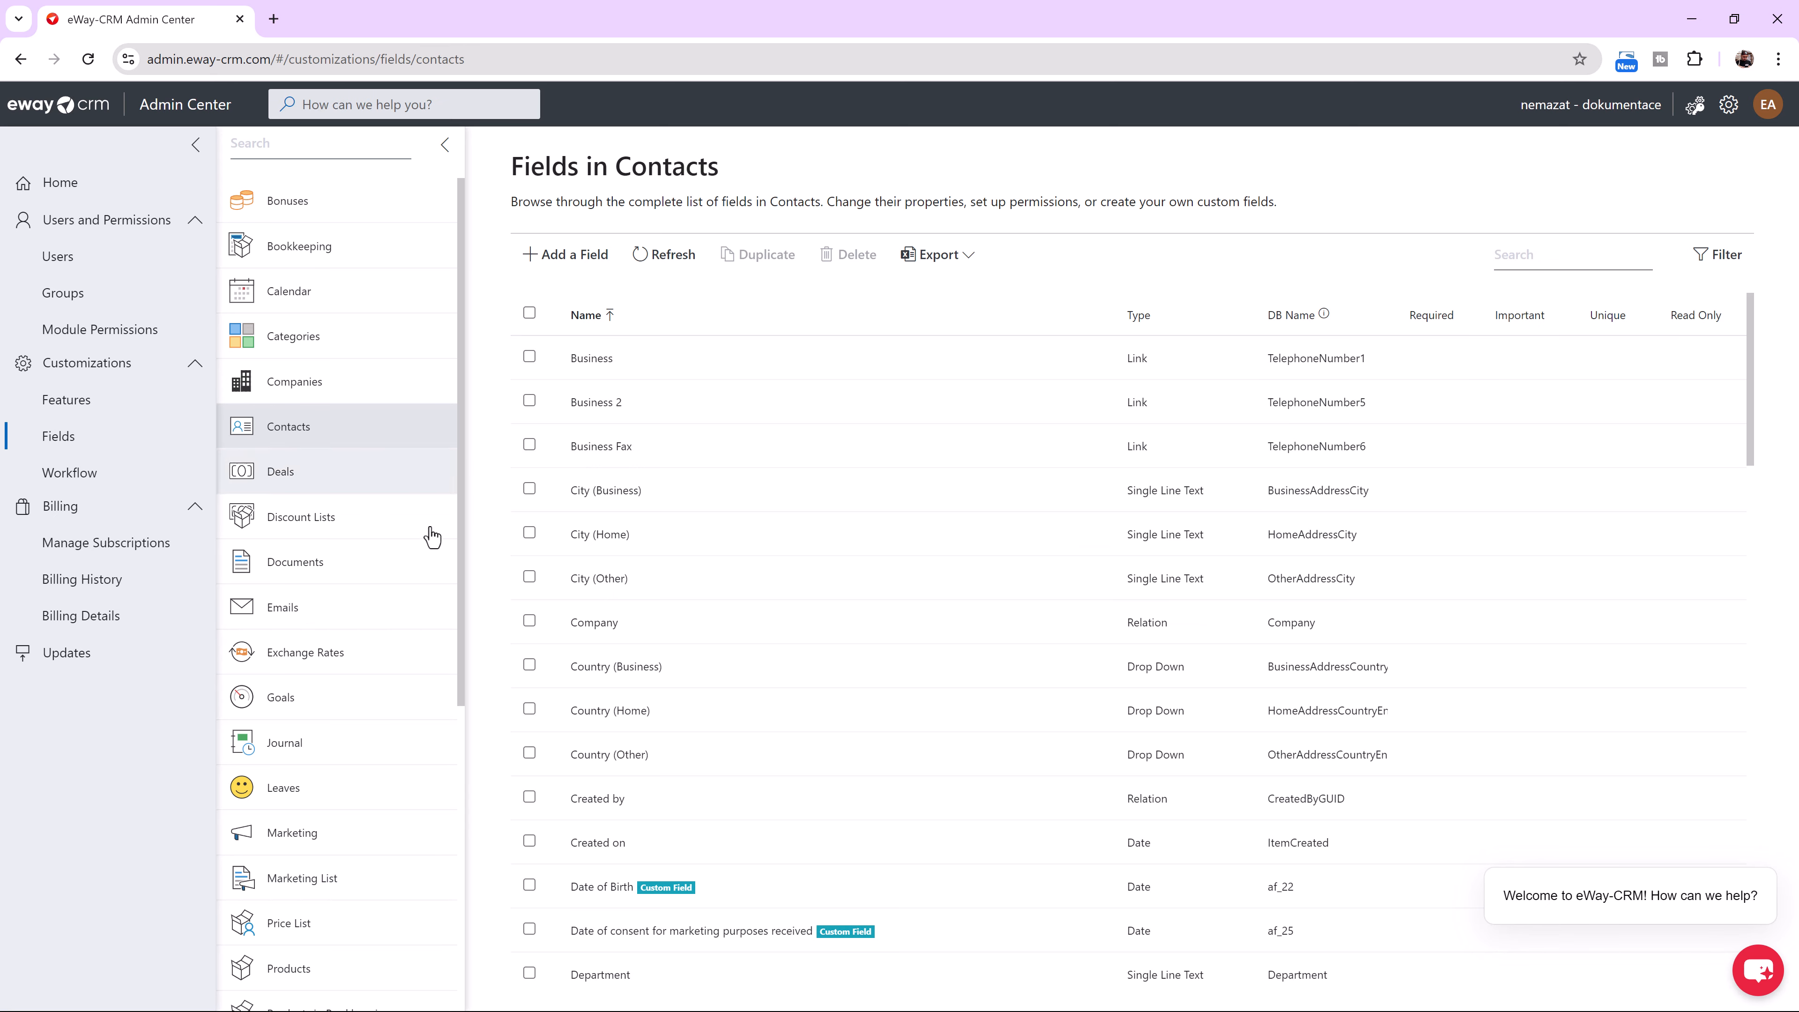
{"action": "scroll", "coordinate": [541, 641], "scroll_direction": "down", "scroll_amount": 20}
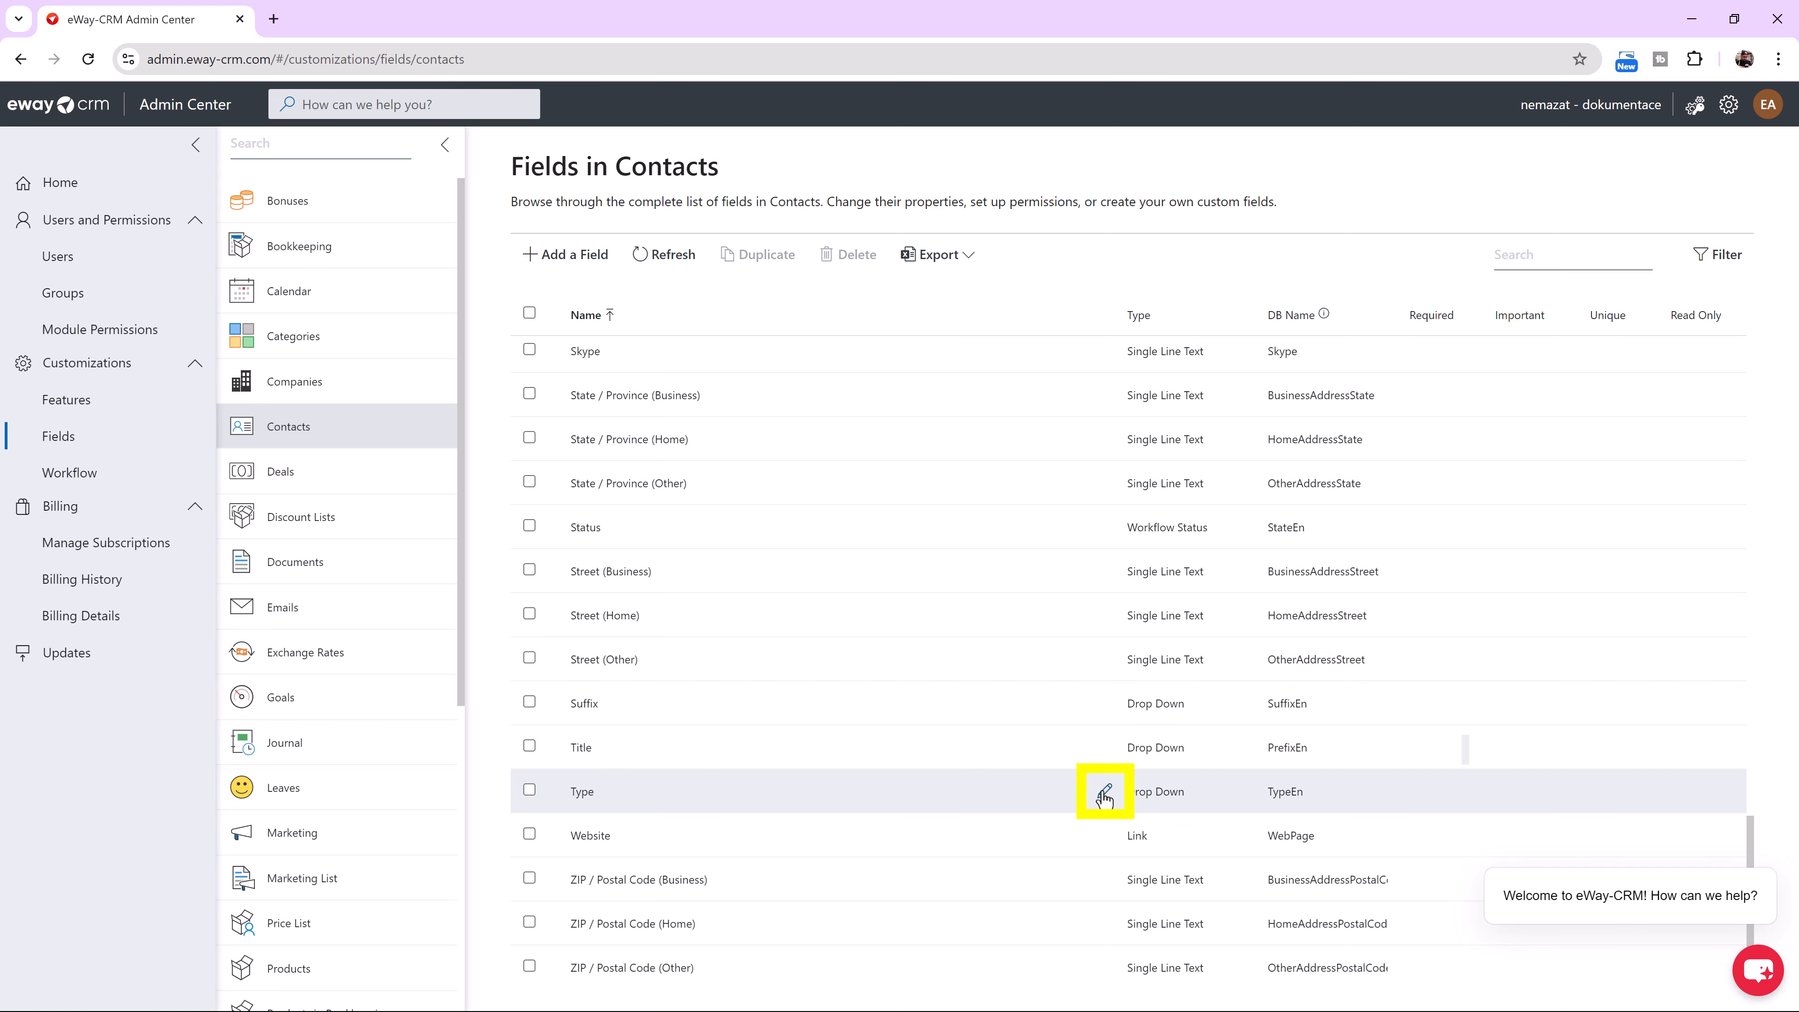
{"action": "left_click", "coordinate": [1105, 794]}
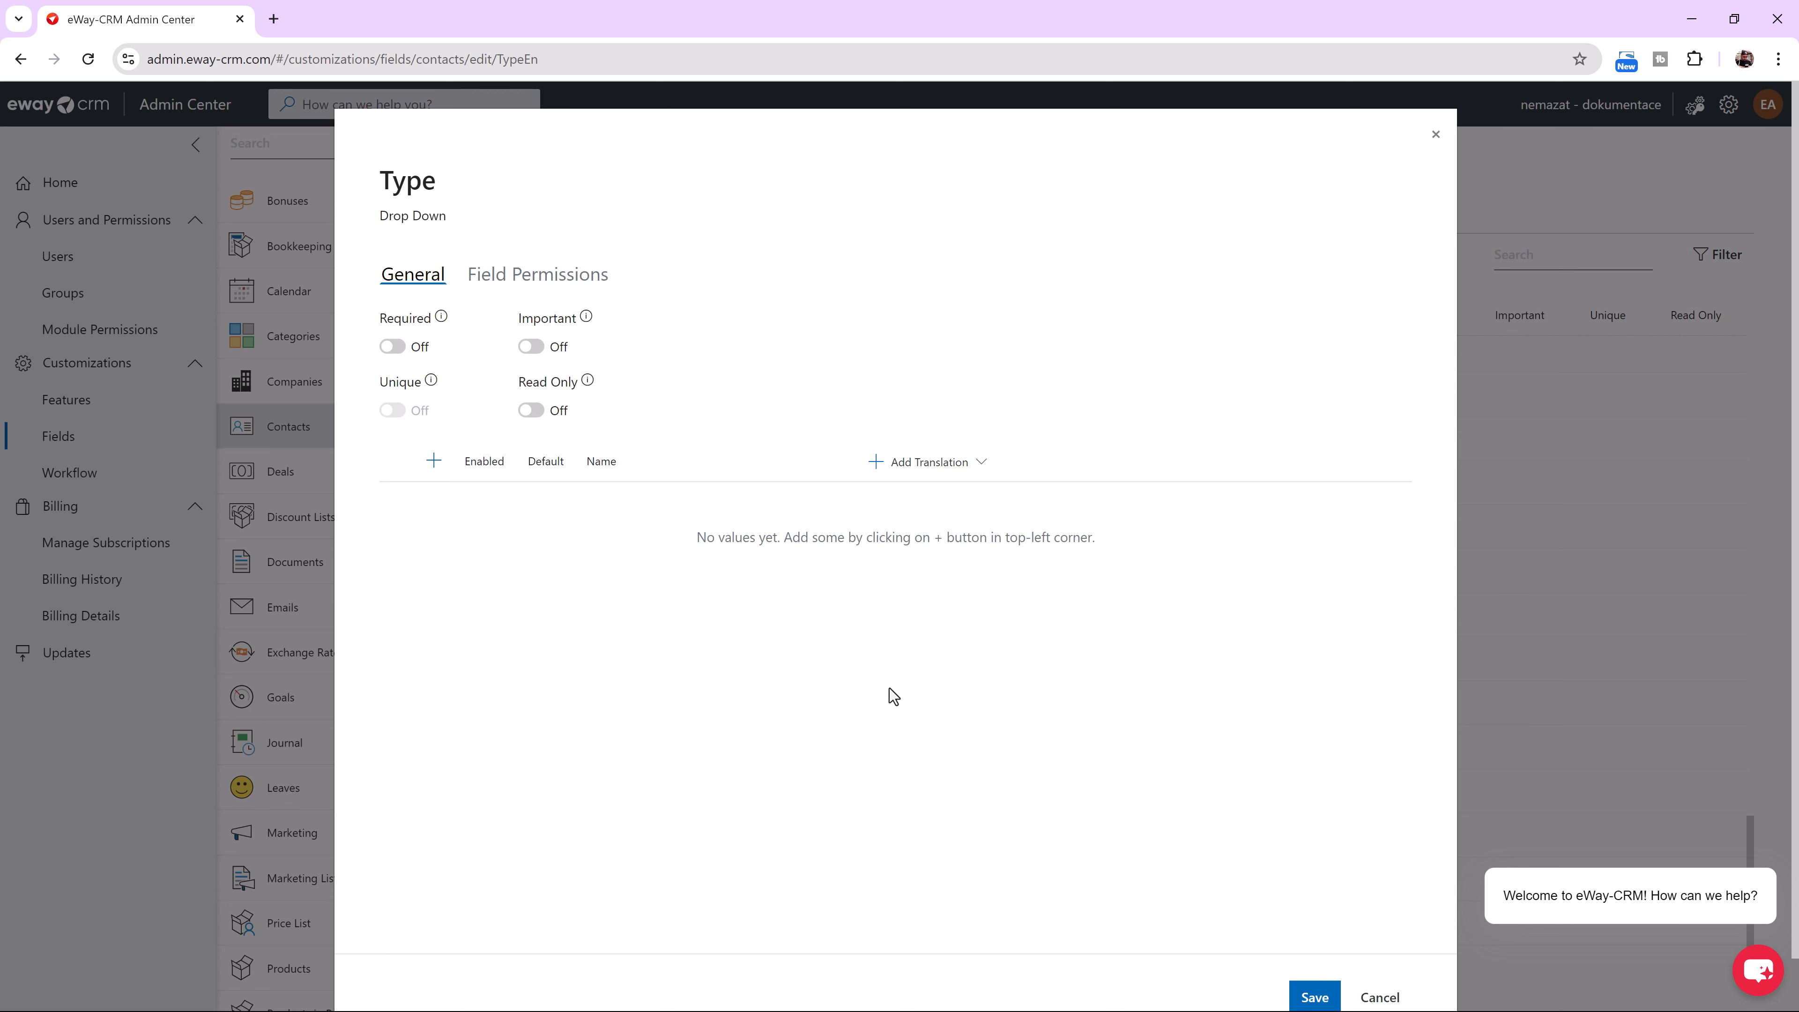
Add the values Customer and Supplier to the Type drop-down, make Customer the default, and save the field.
{"action": "left_click", "coordinate": [433, 468]}
{"action": "type", "text": "Customer"}
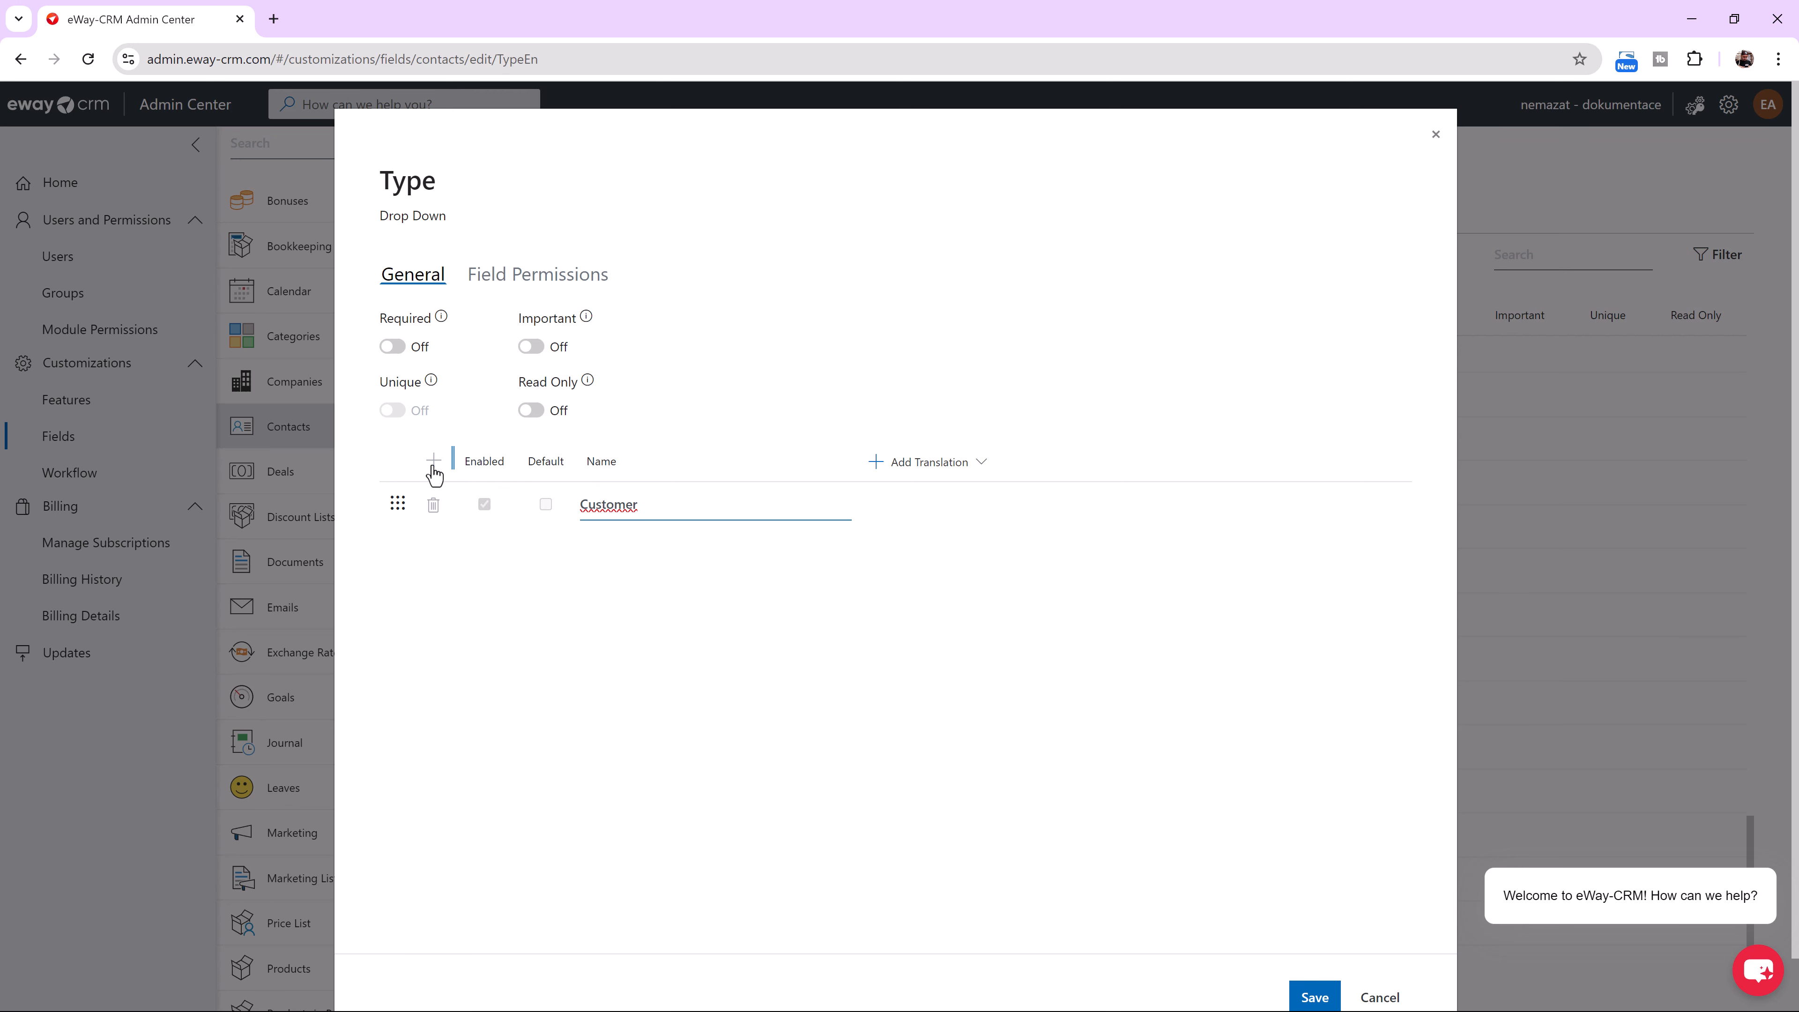
{"action": "key", "text": "Return"}
{"action": "type", "text": "Supplier"}
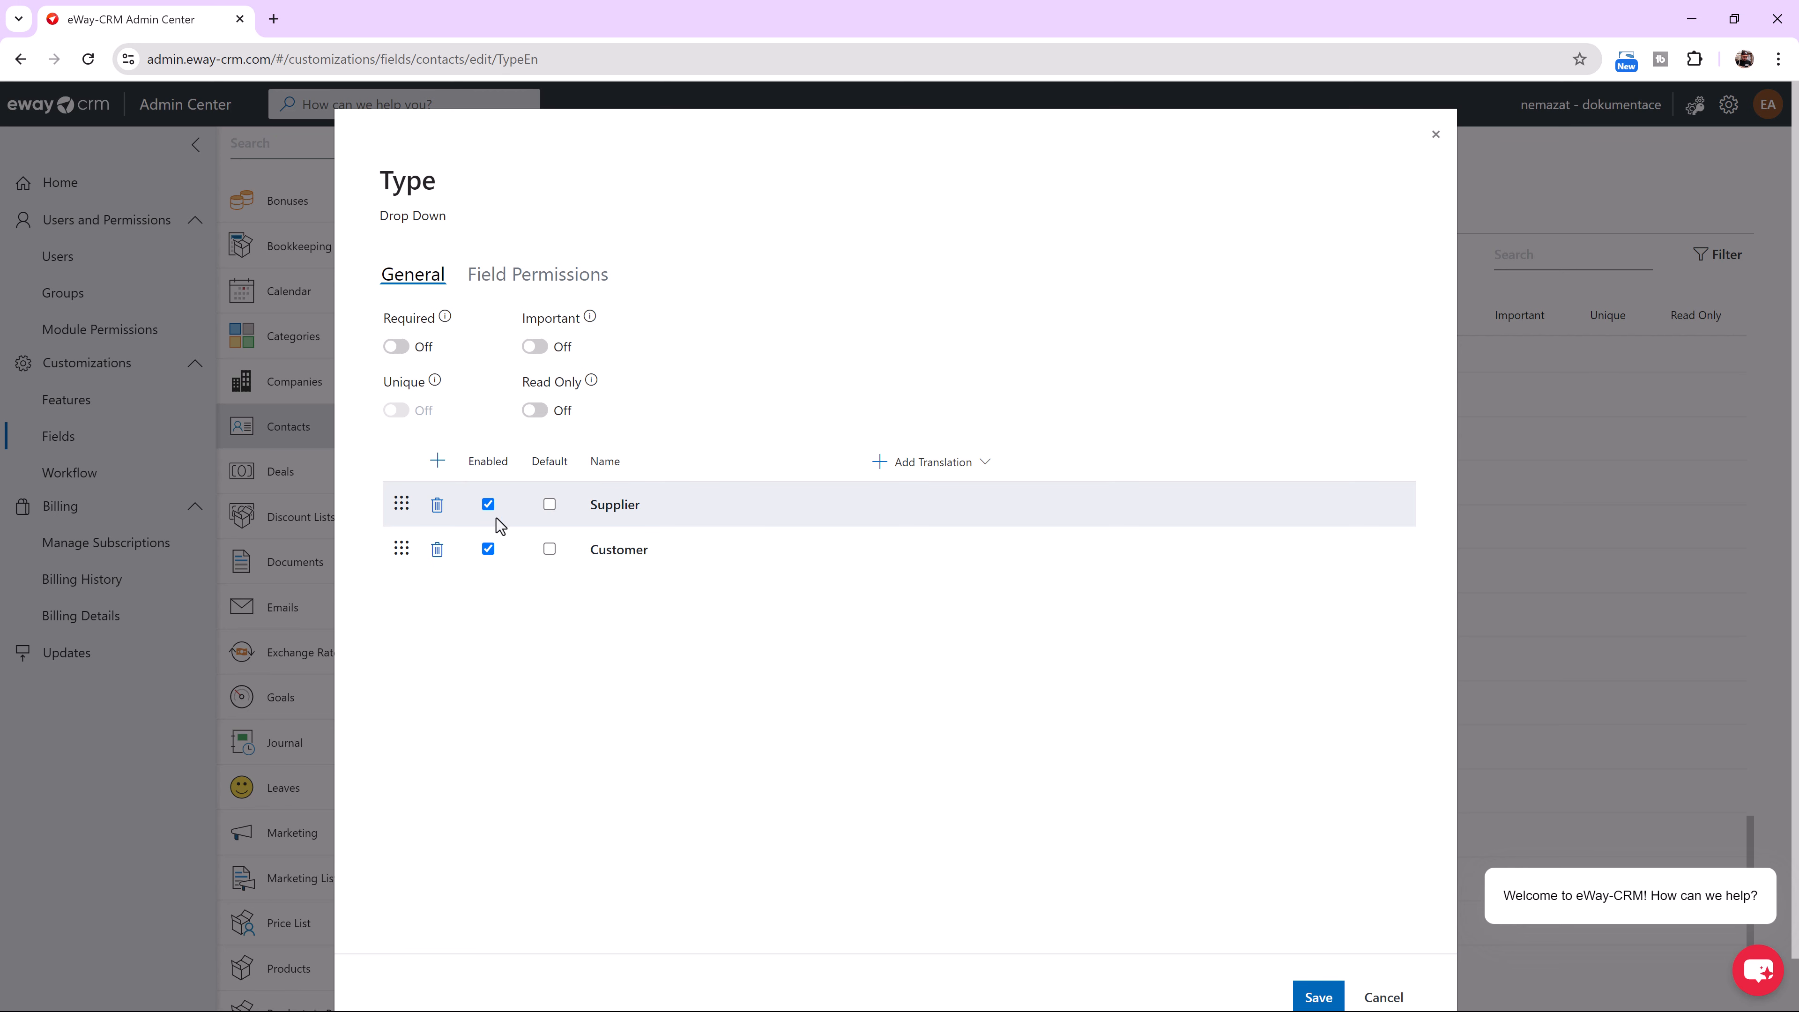
{"action": "left_click", "coordinate": [549, 549]}
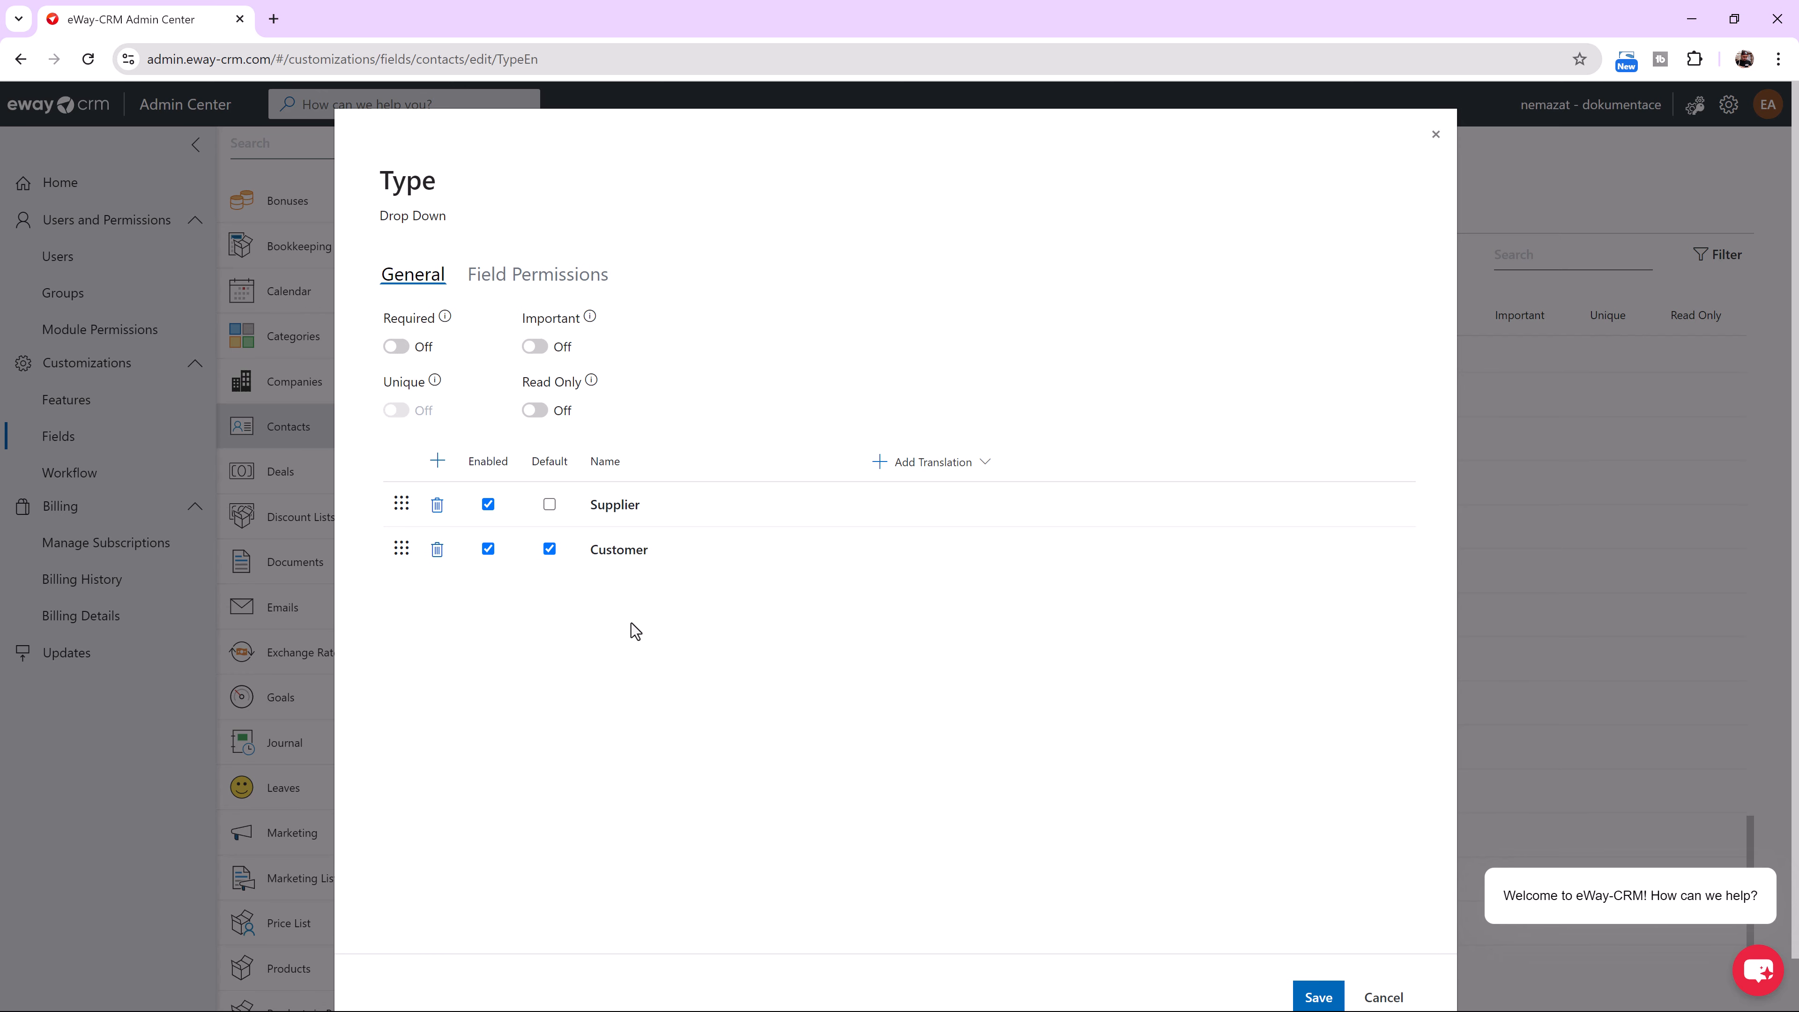
{"action": "left_click", "coordinate": [1316, 997]}
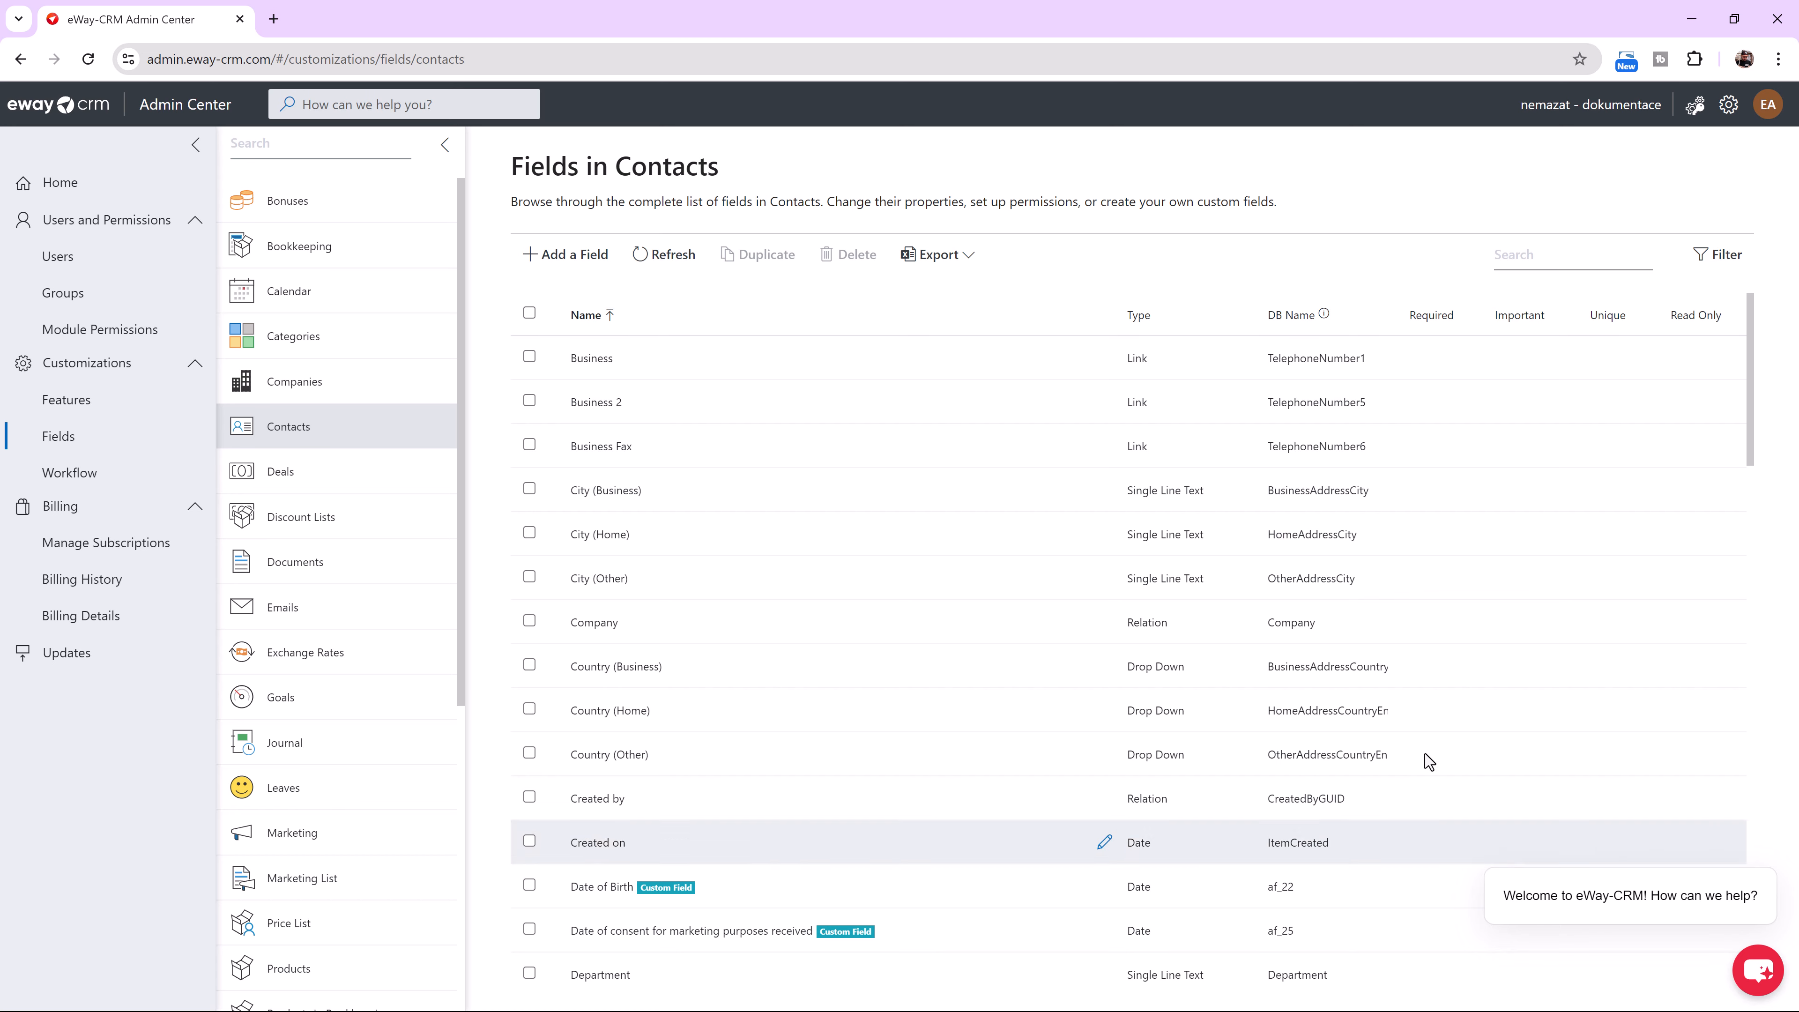
Switch back to Outlook and open the first contact in the contact list in the form designer.
{"action": "left_click", "coordinate": [1695, 25]}
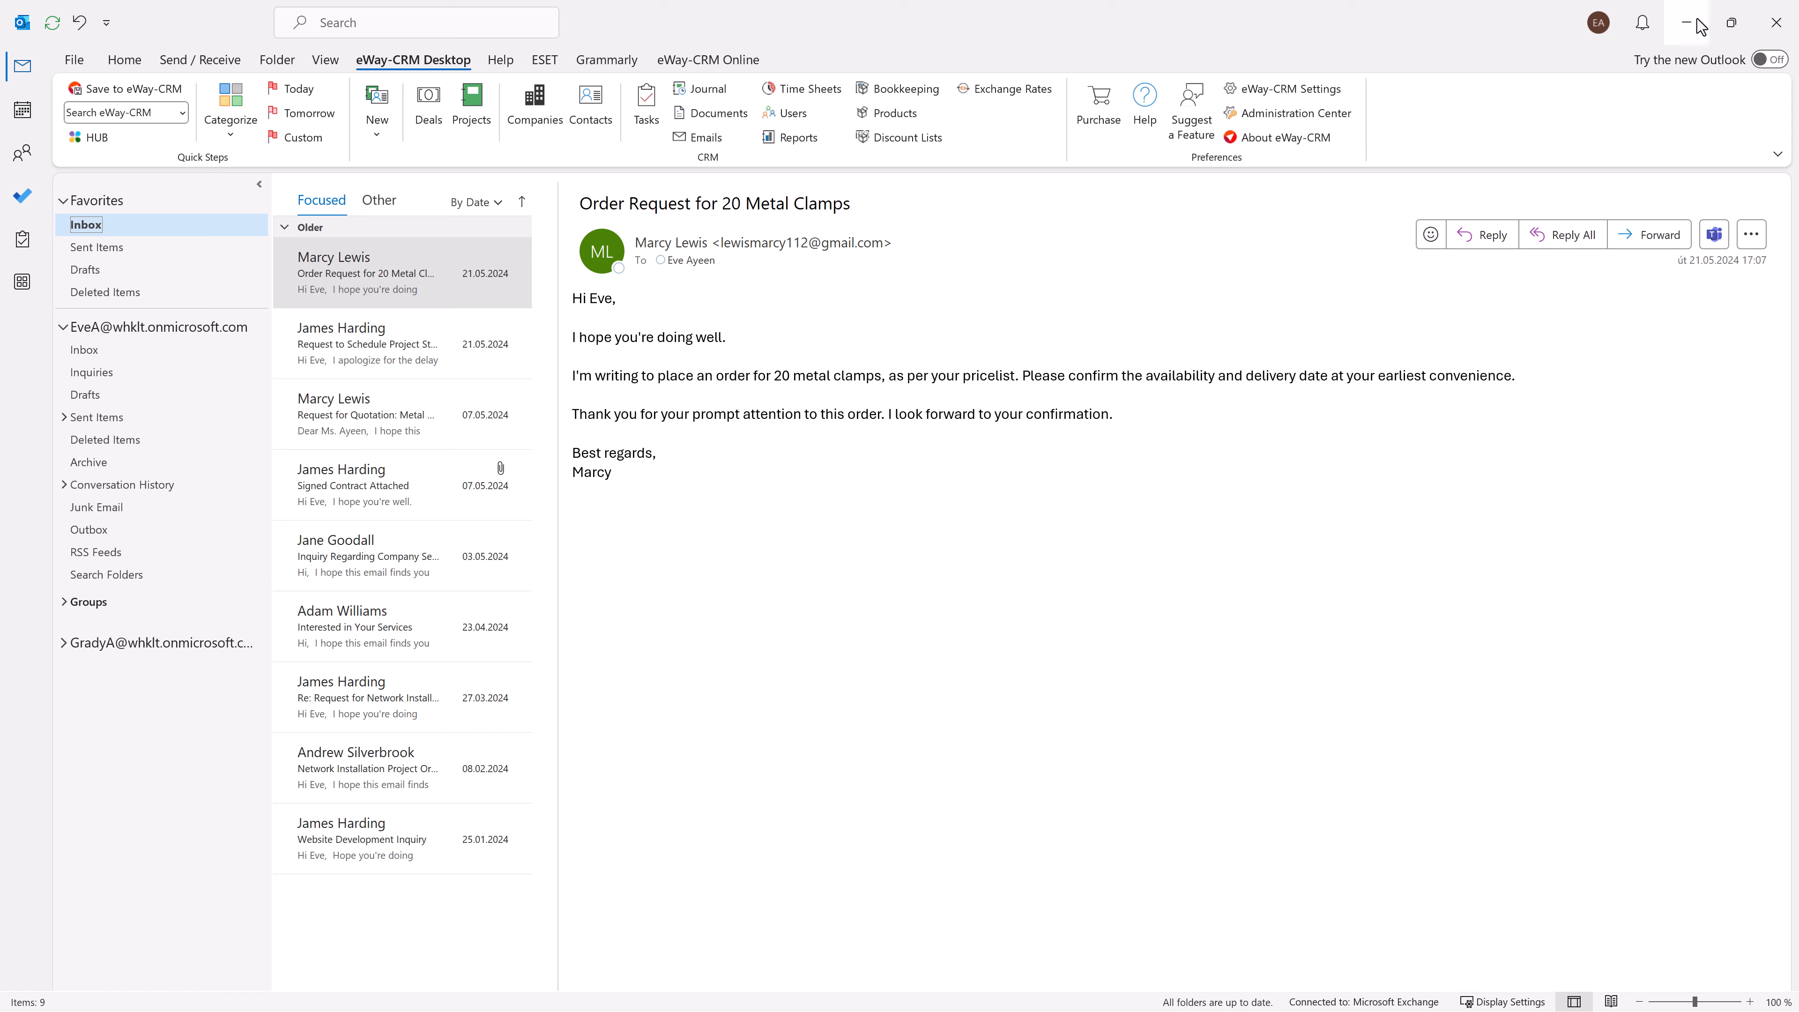
{"action": "left_click", "coordinate": [604, 120]}
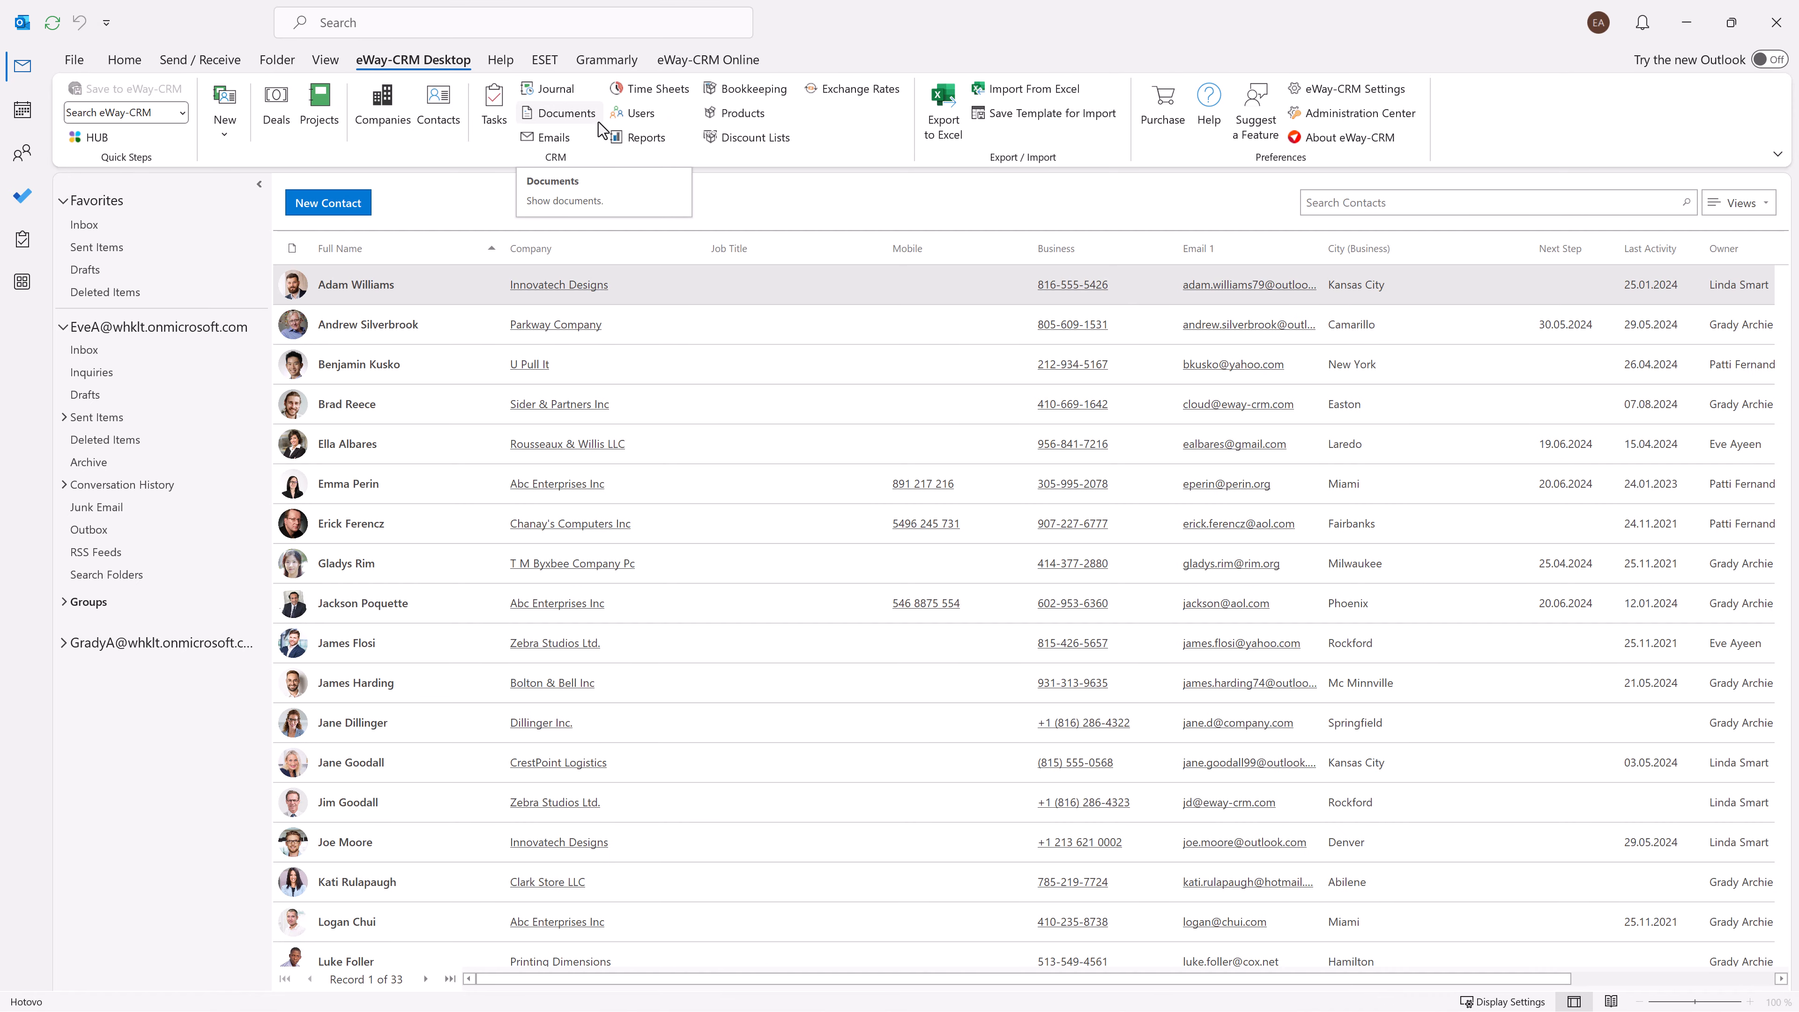
{"action": "left_click", "coordinate": [448, 302]}
{"action": "double_click", "coordinate": [448, 302]}
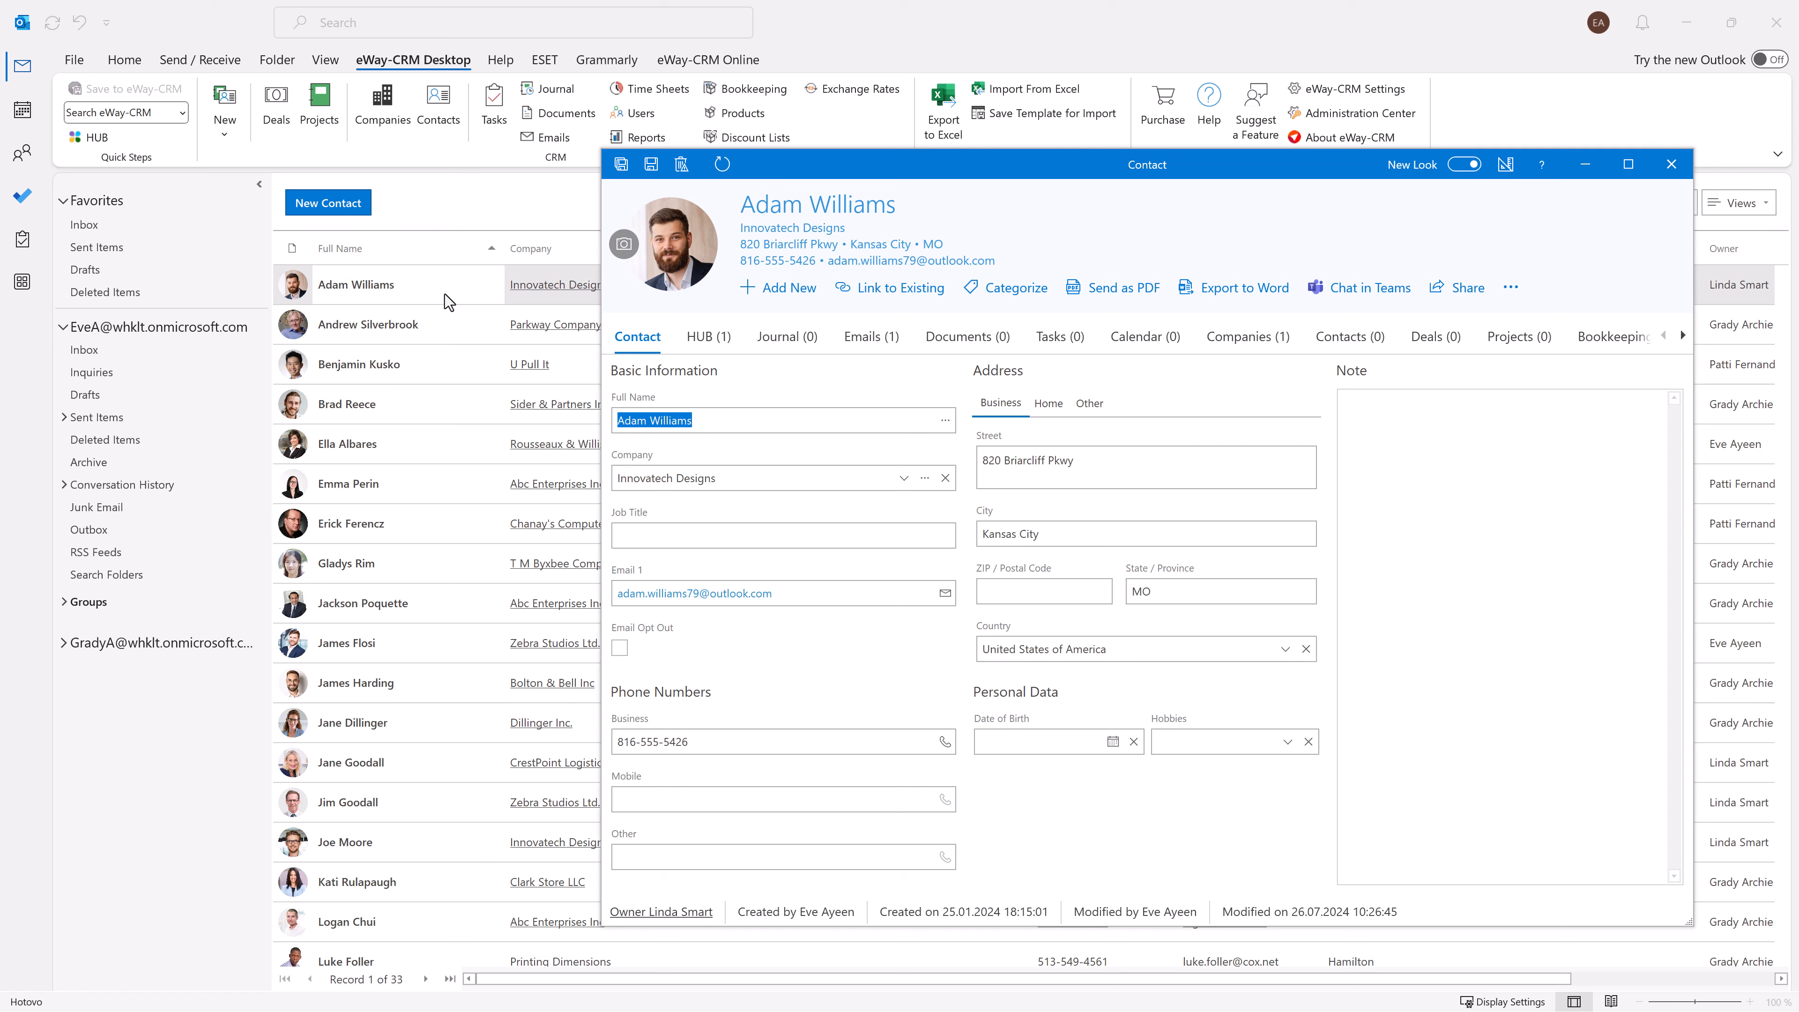
{"action": "left_click", "coordinate": [1507, 166]}
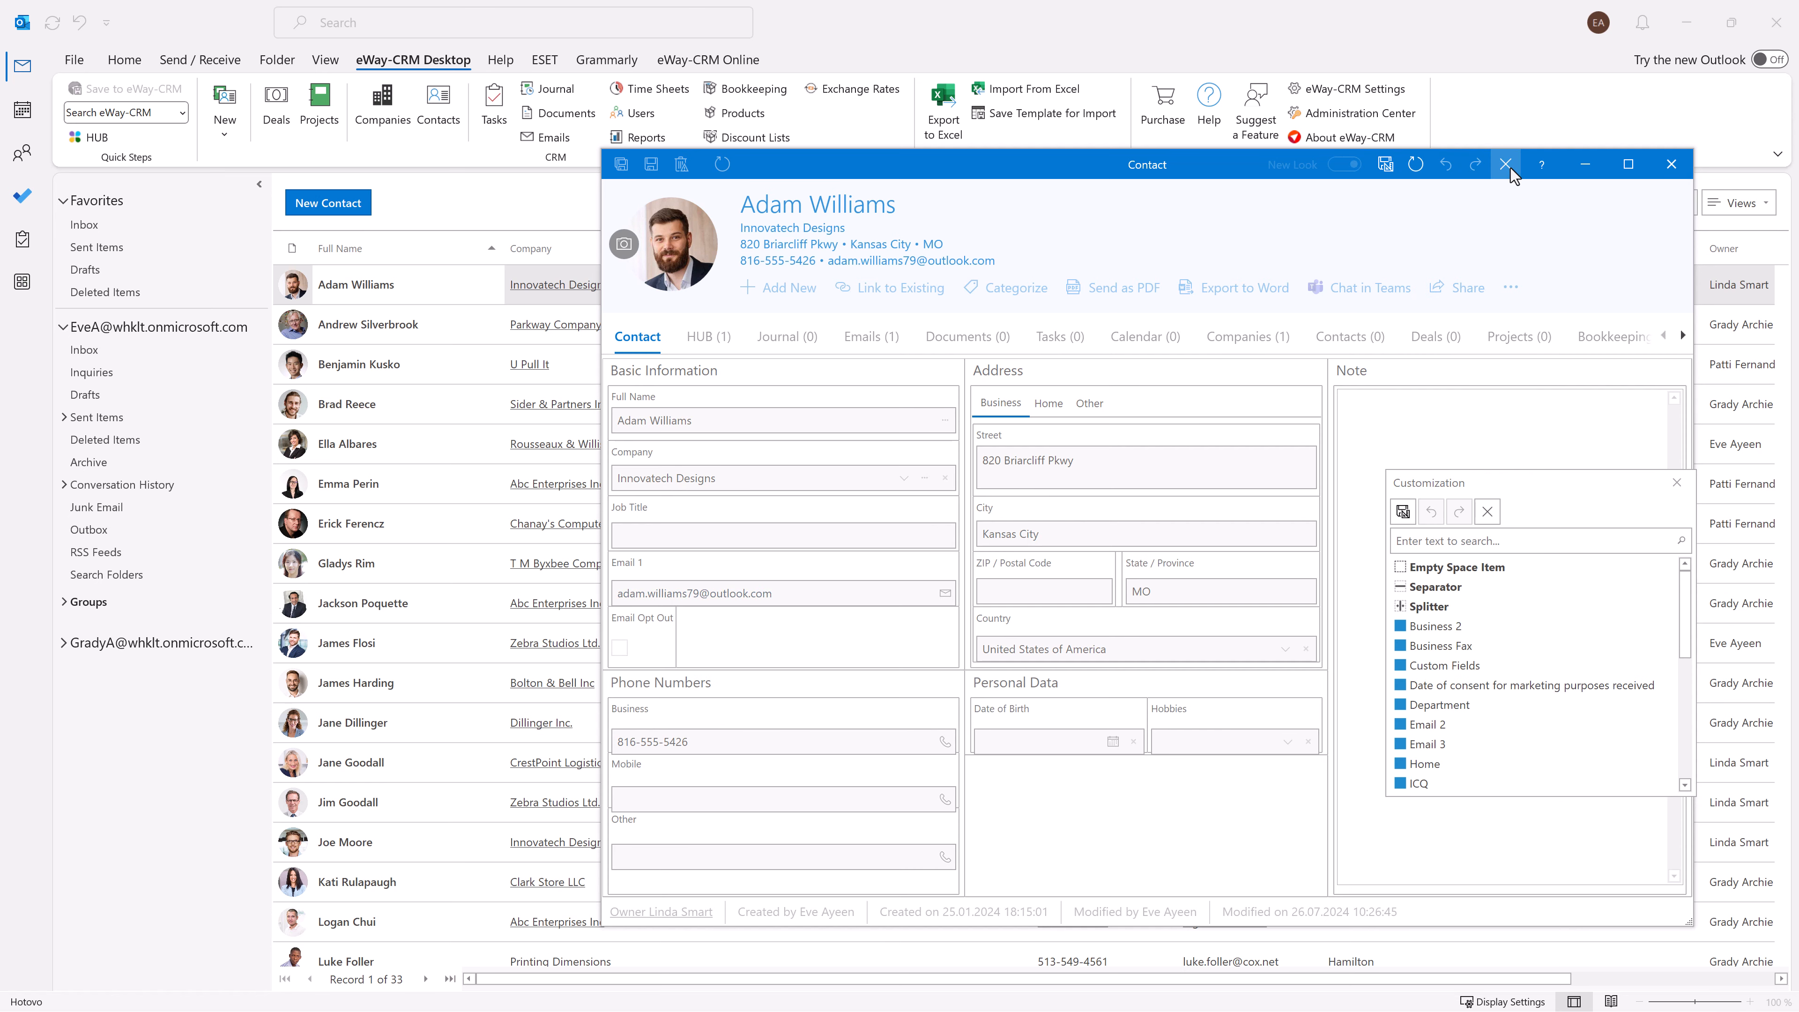
Add the Type field beside Email Opt Out and put the Email 2 field back below Email 1.
{"action": "scroll", "coordinate": [1567, 623], "scroll_direction": "down", "scroll_amount": 5}
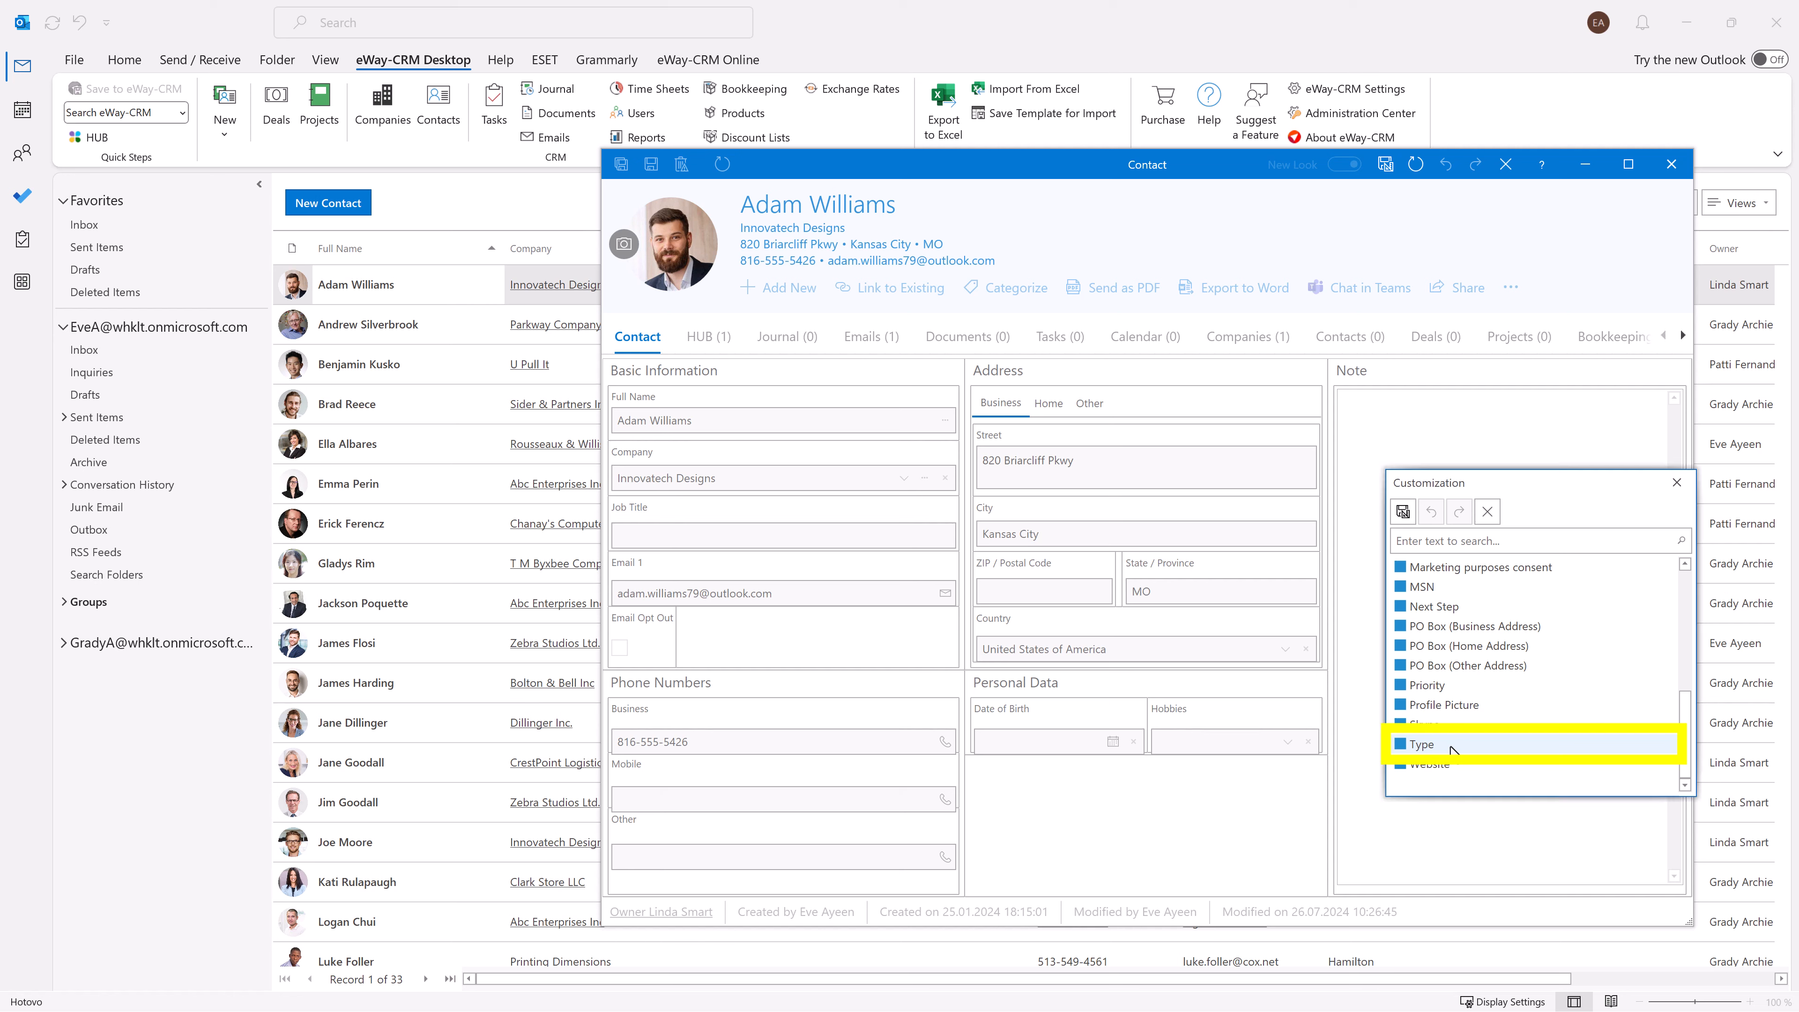
{"action": "left_click_drag", "start_coordinate": [1452, 744], "coordinate": [721, 644]}
{"action": "scroll", "coordinate": [1413, 658], "scroll_direction": "up", "scroll_amount": 5}
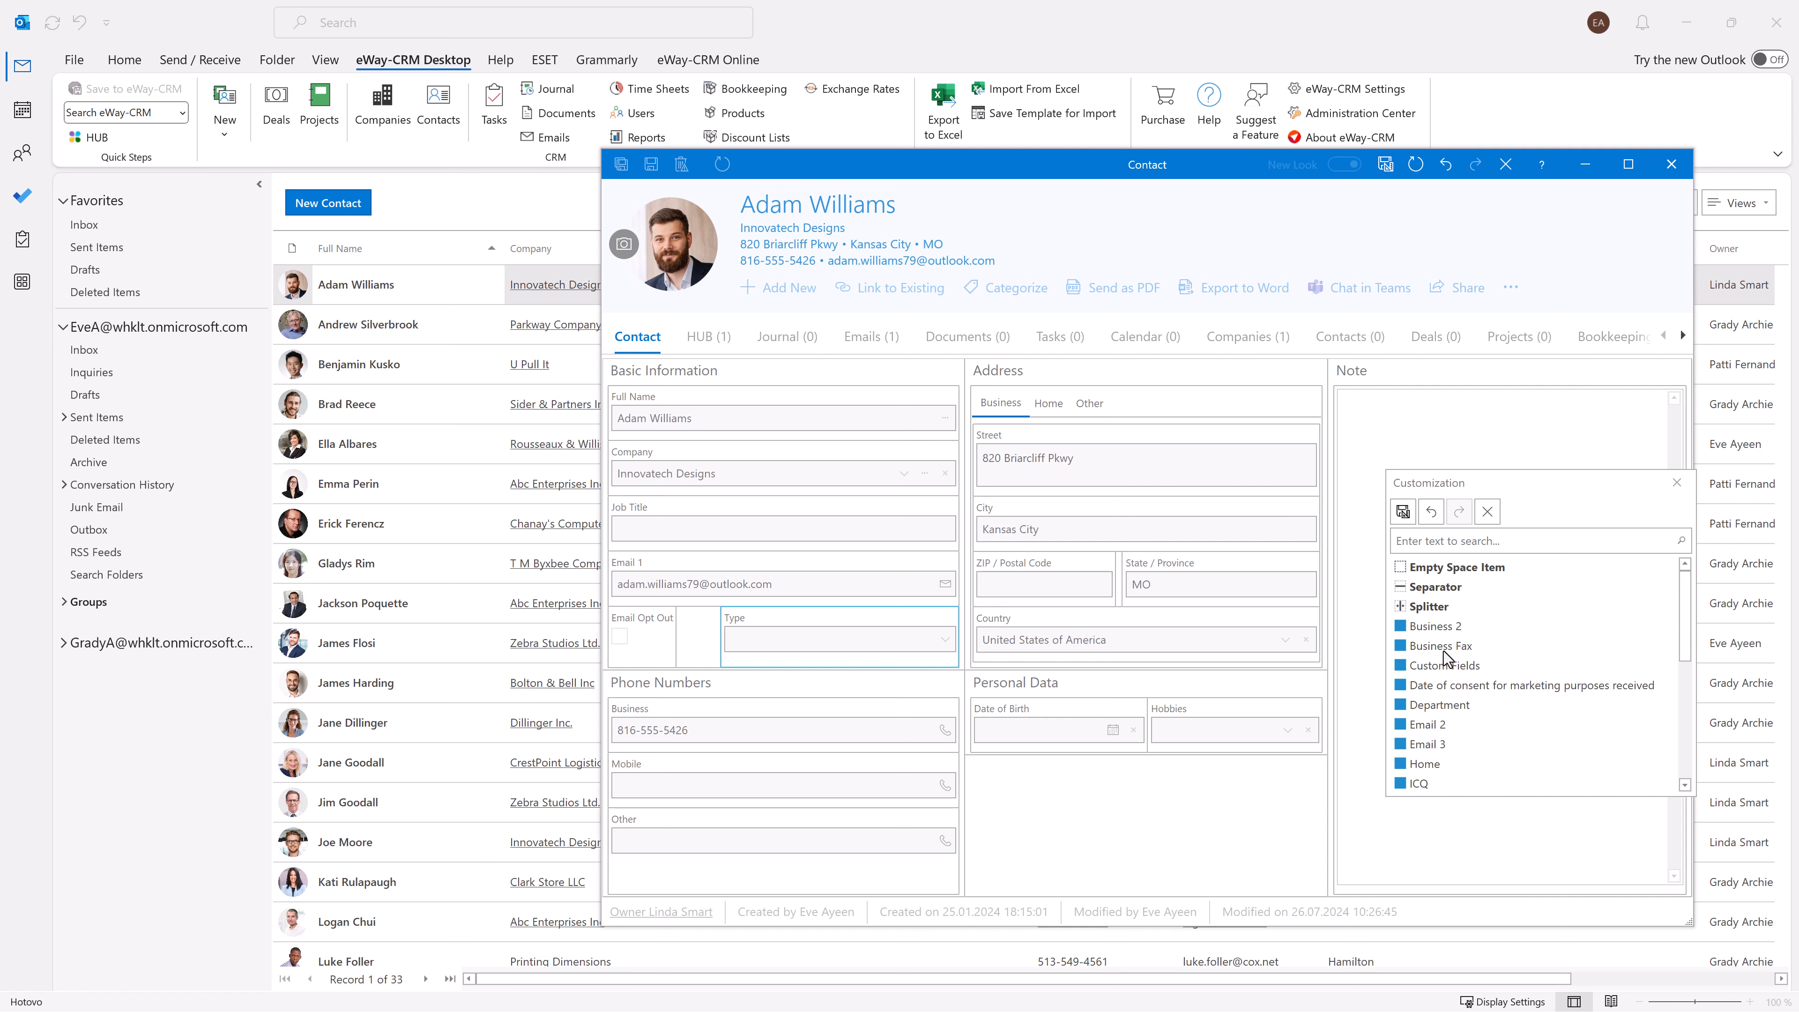
{"action": "left_click_drag", "start_coordinate": [1425, 725], "coordinate": [824, 627]}
{"action": "left_click_drag", "start_coordinate": [803, 609], "coordinate": [804, 614]}
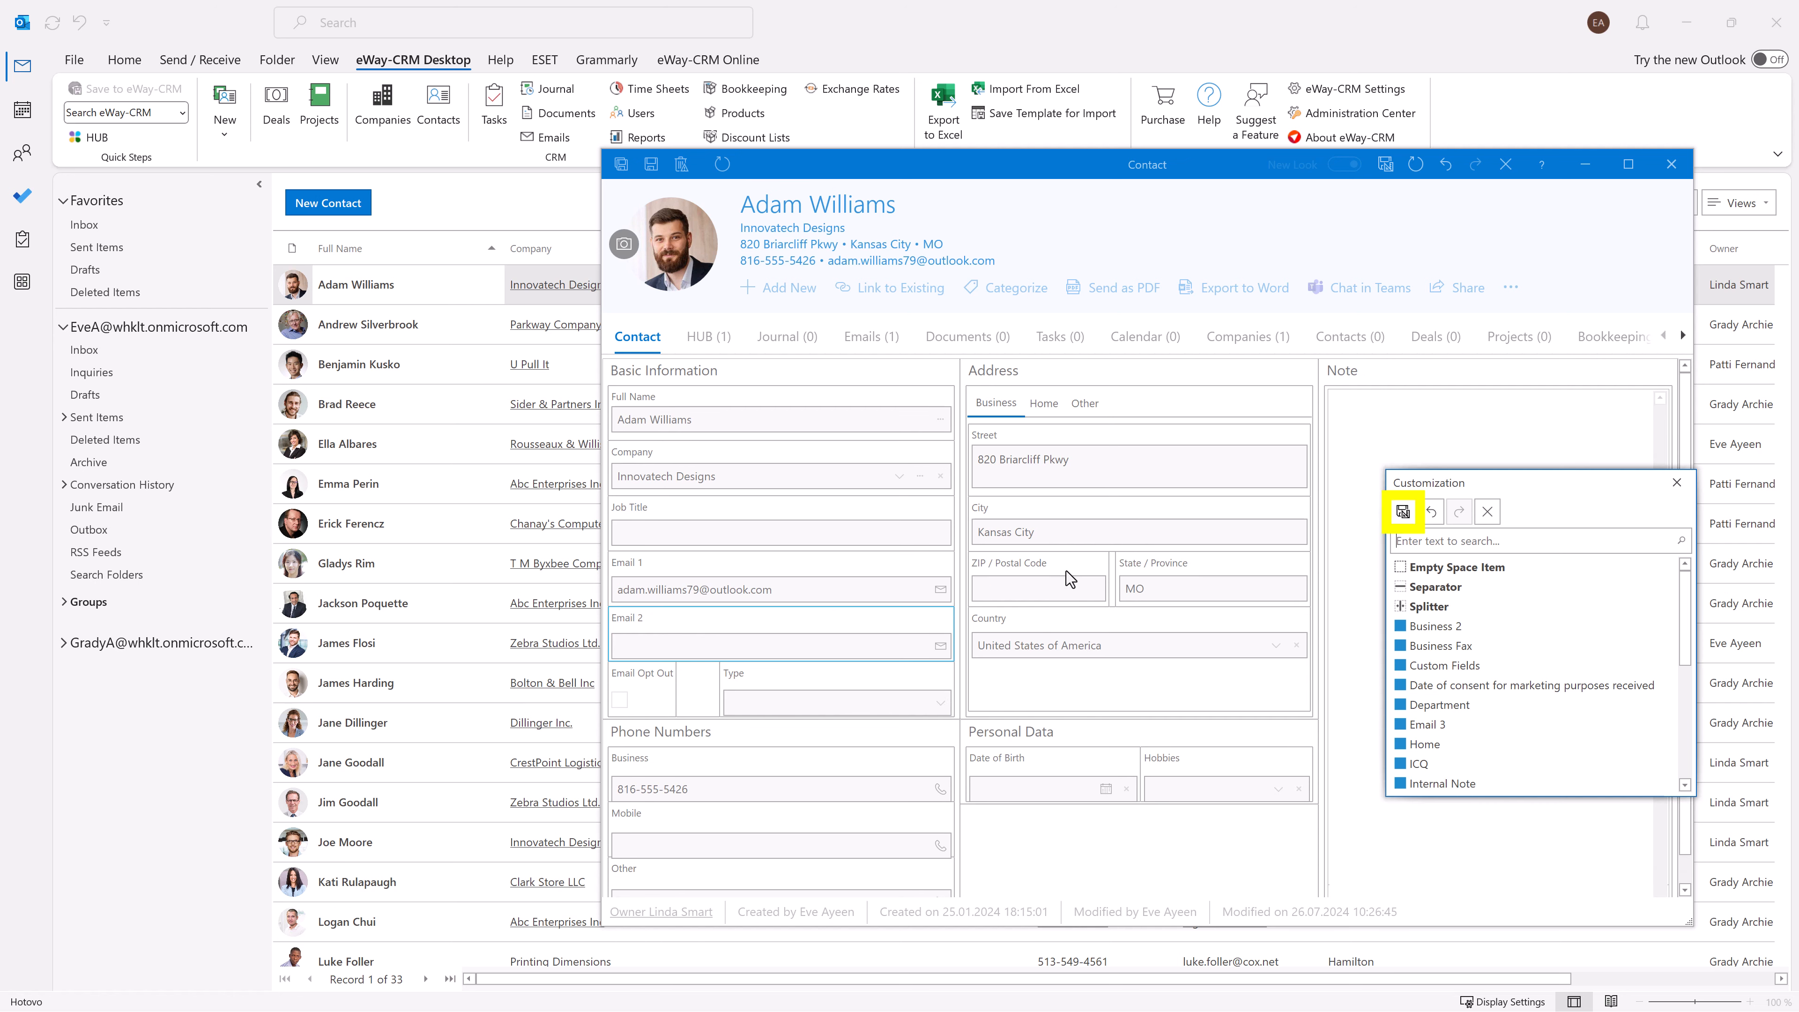
Save the layout as My New Form for all contacts, and reopen the first contact to check its form.
{"action": "left_click", "coordinate": [1402, 511]}
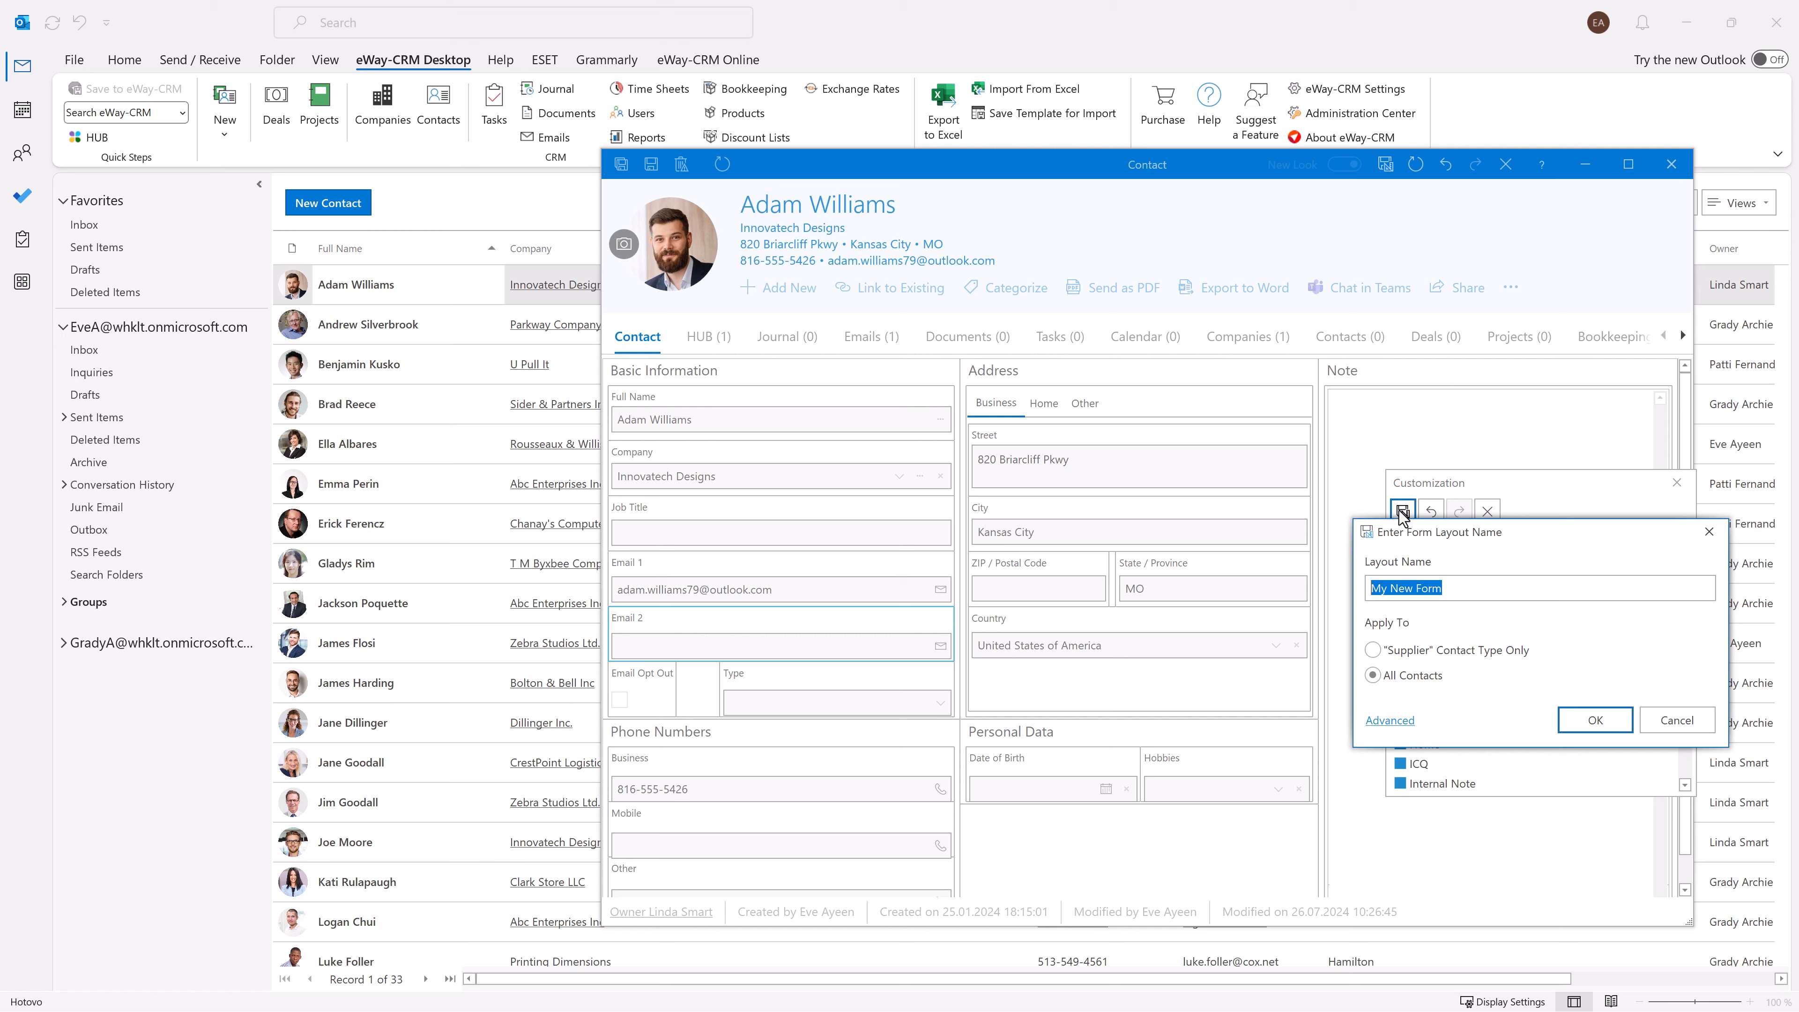
{"action": "left_click", "coordinate": [1579, 719]}
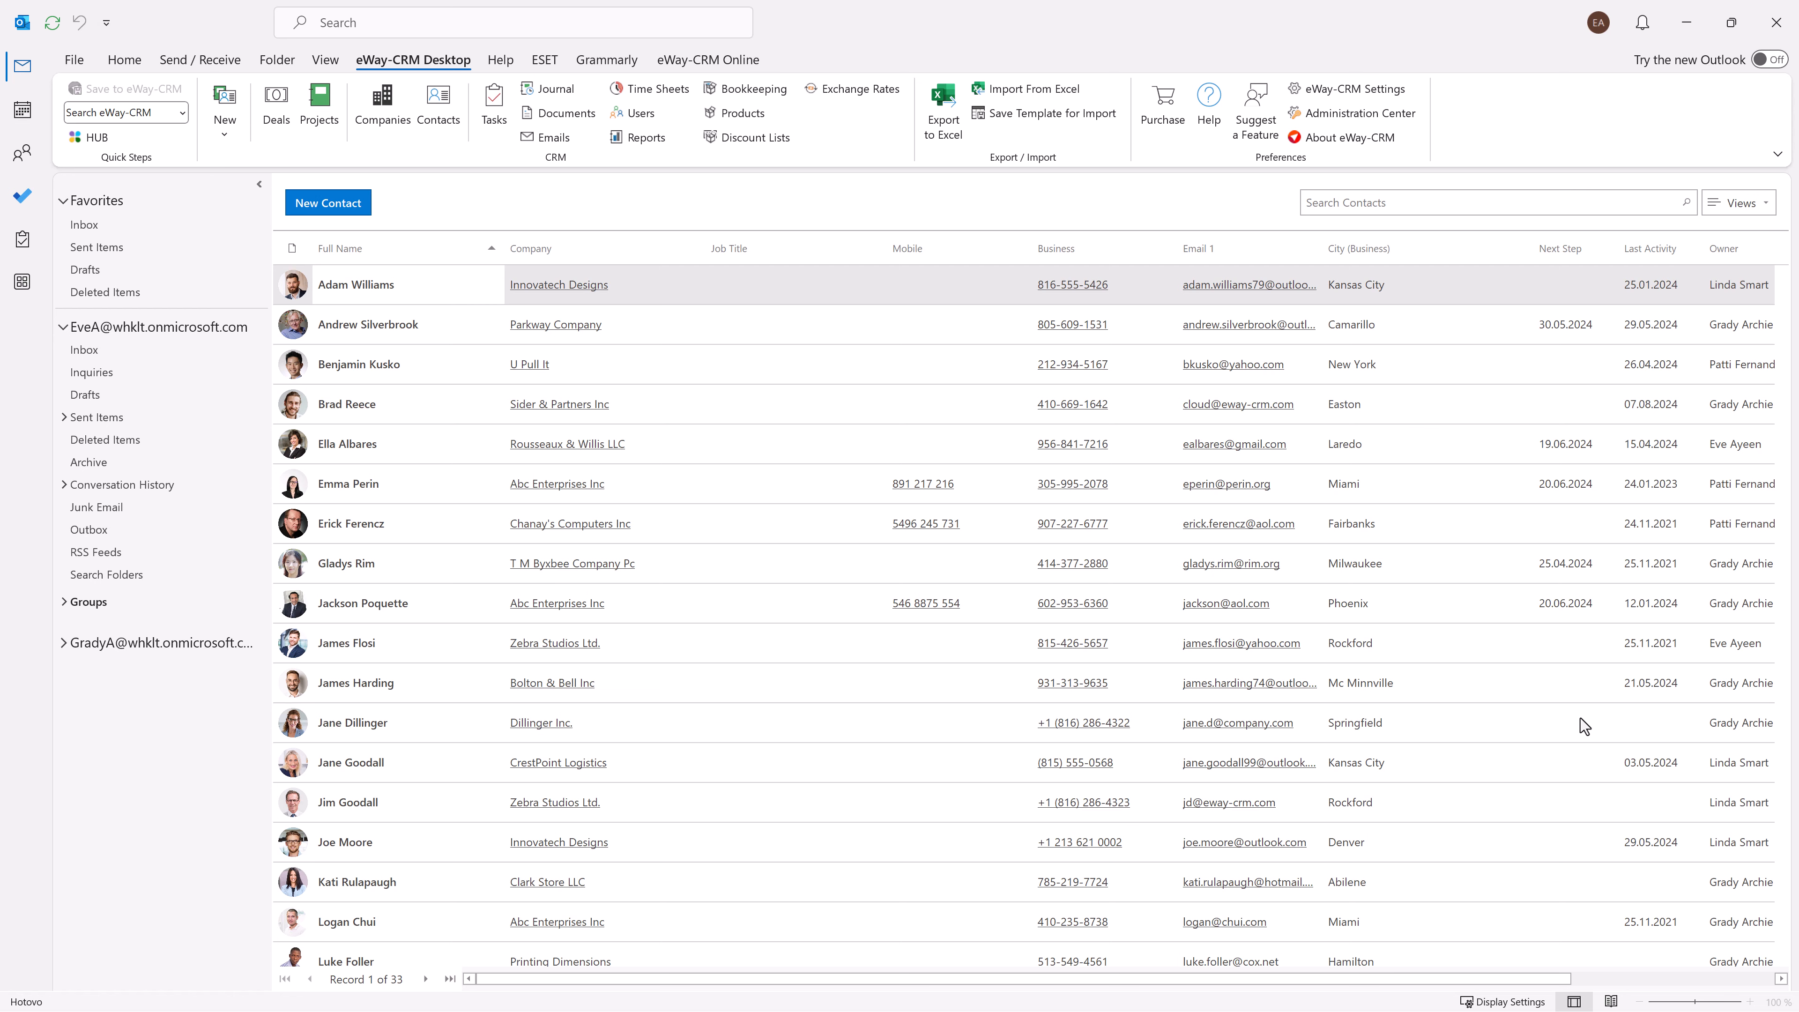
{"action": "double_click", "coordinate": [447, 293]}
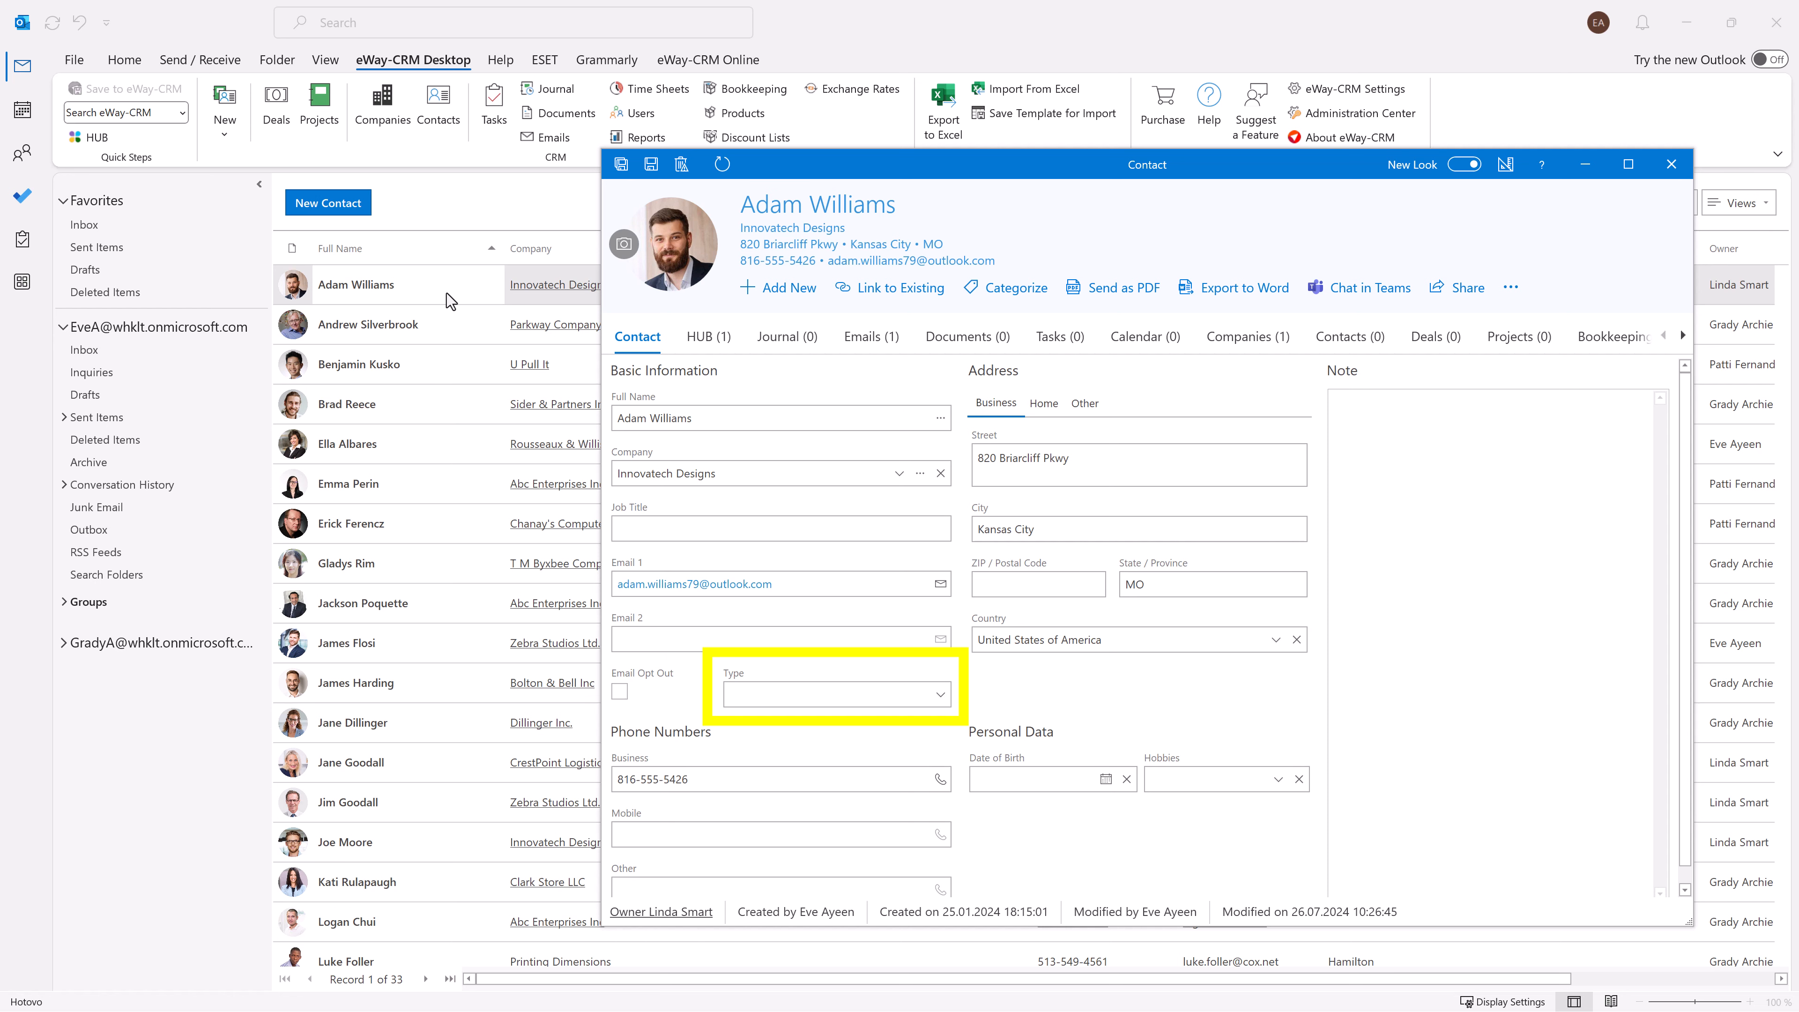
{"action": "left_click", "coordinate": [1671, 164]}
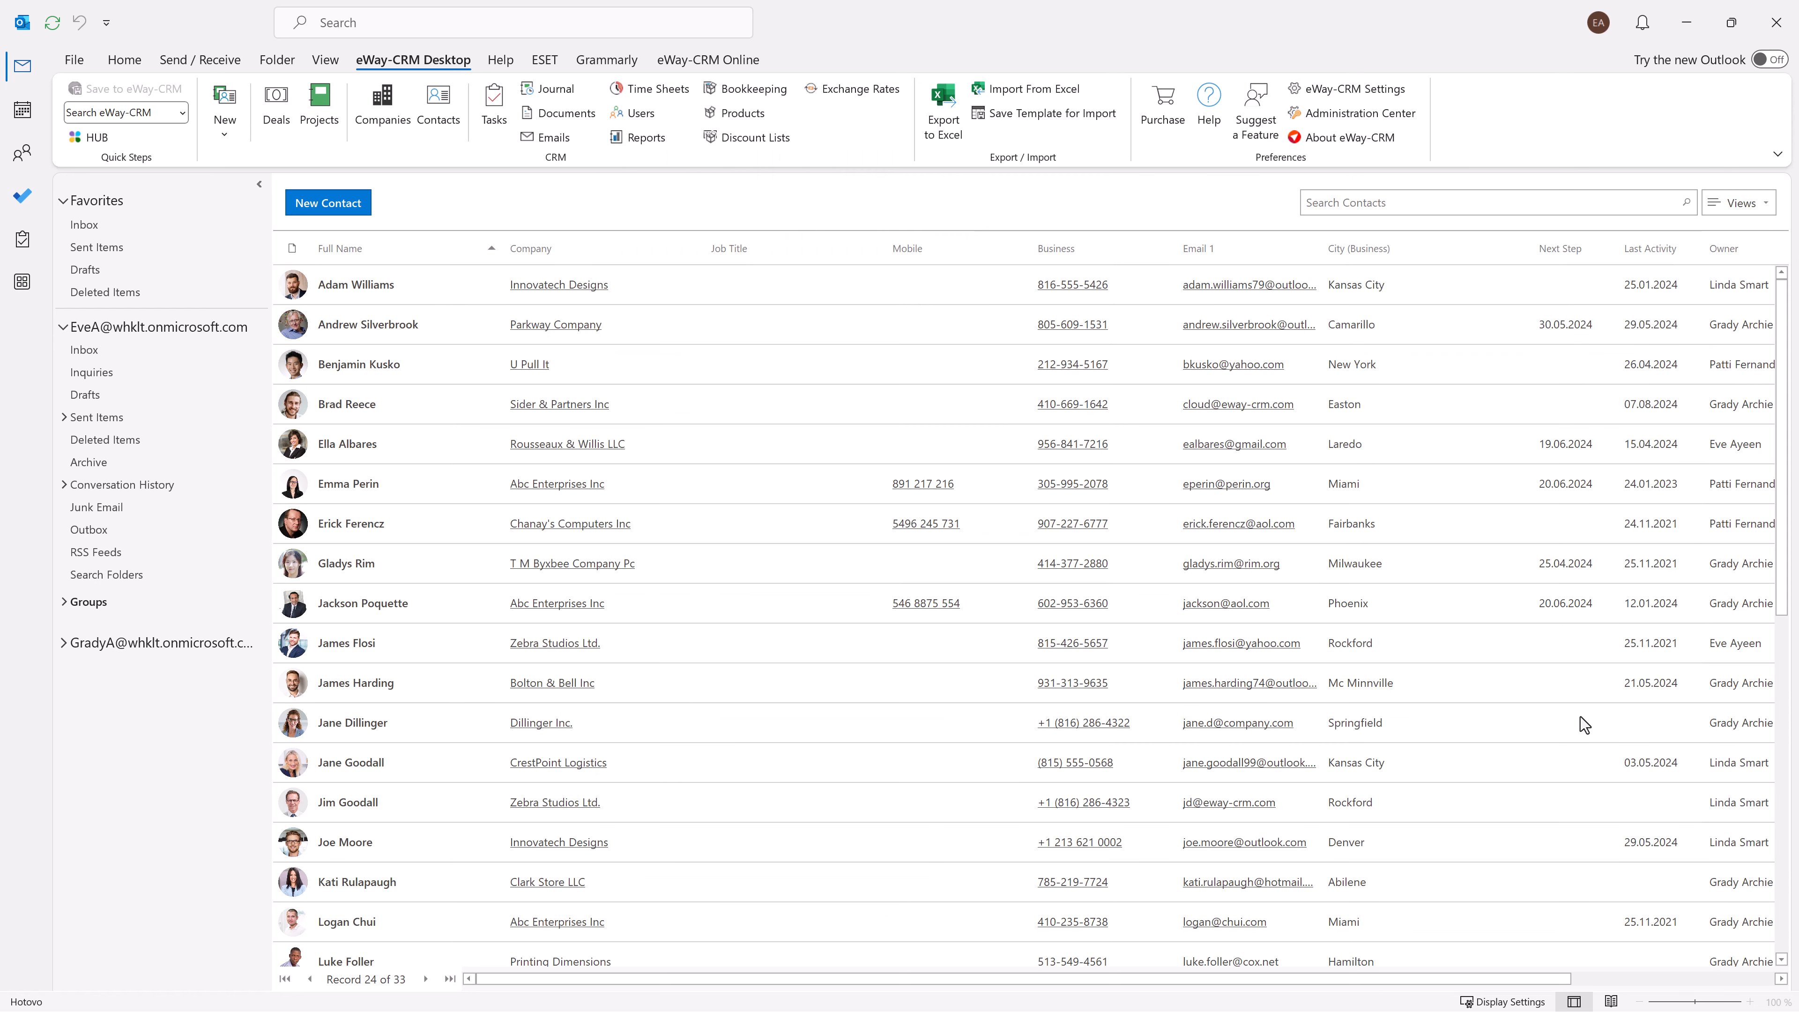
Open a new contact in the form designer and remove the Note section from the layout.
{"action": "left_click", "coordinate": [227, 139]}
{"action": "left_click", "coordinate": [284, 249]}
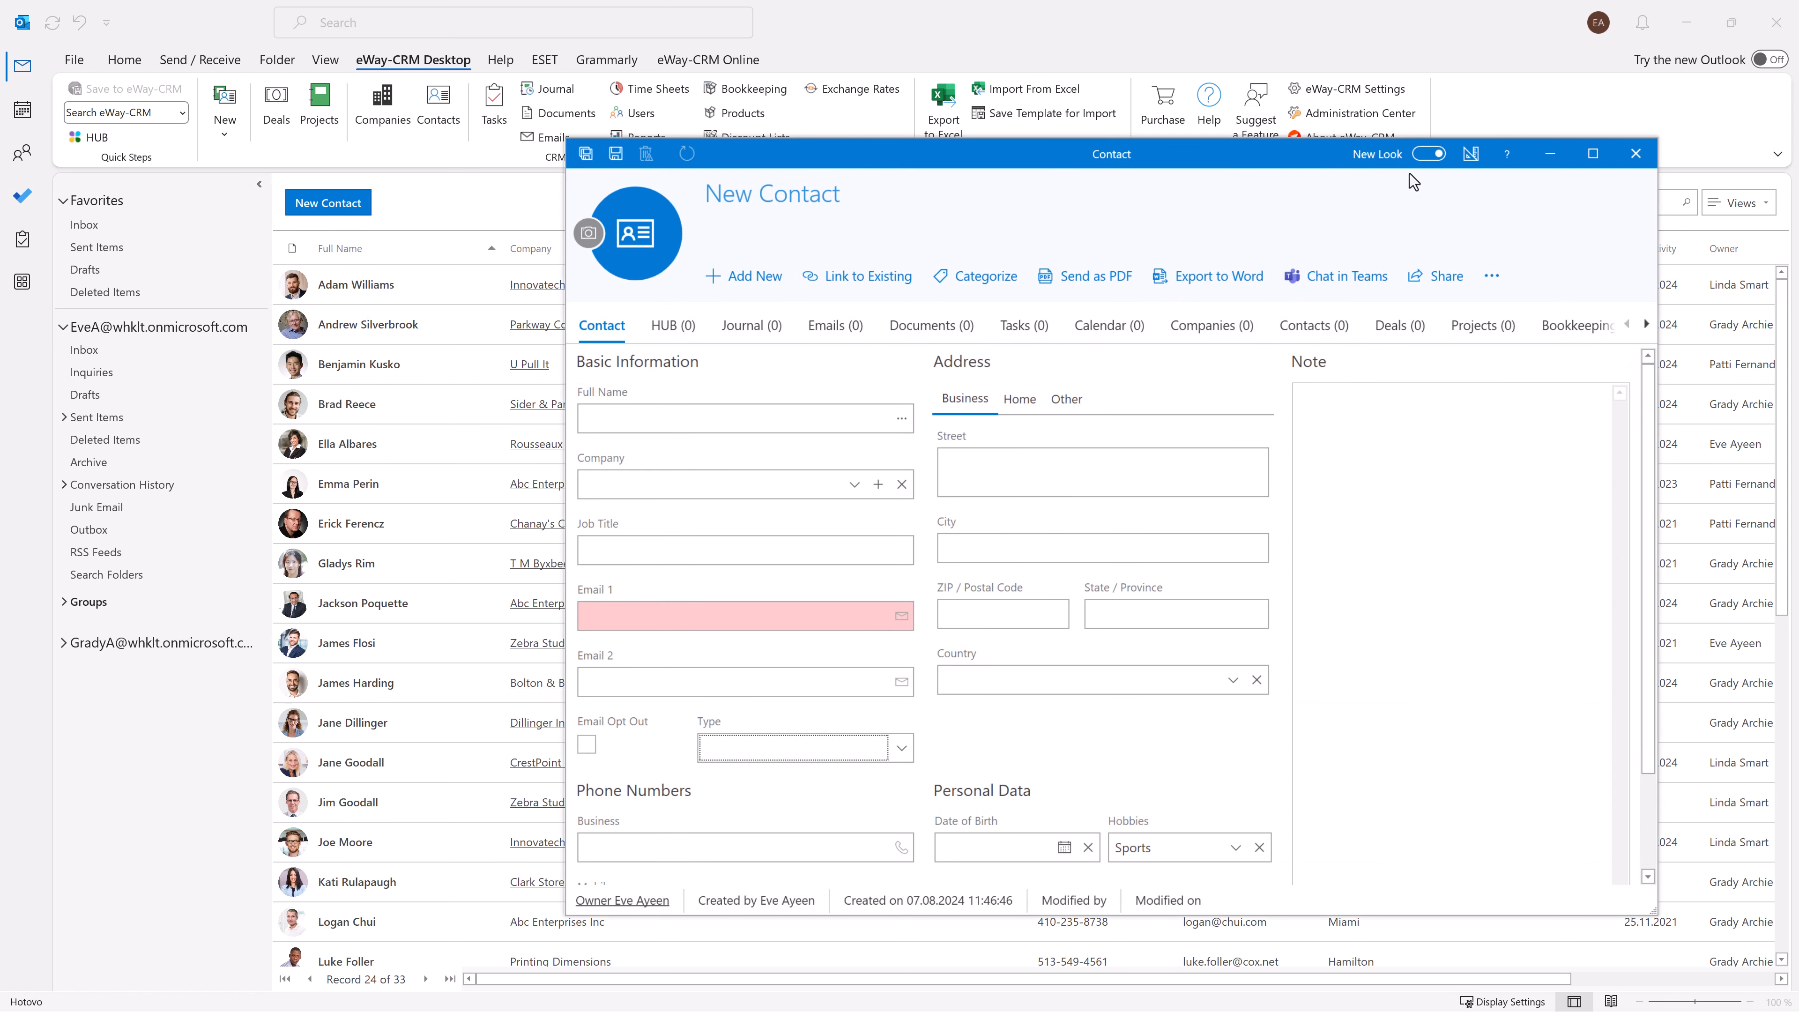
{"action": "left_click", "coordinate": [1471, 164]}
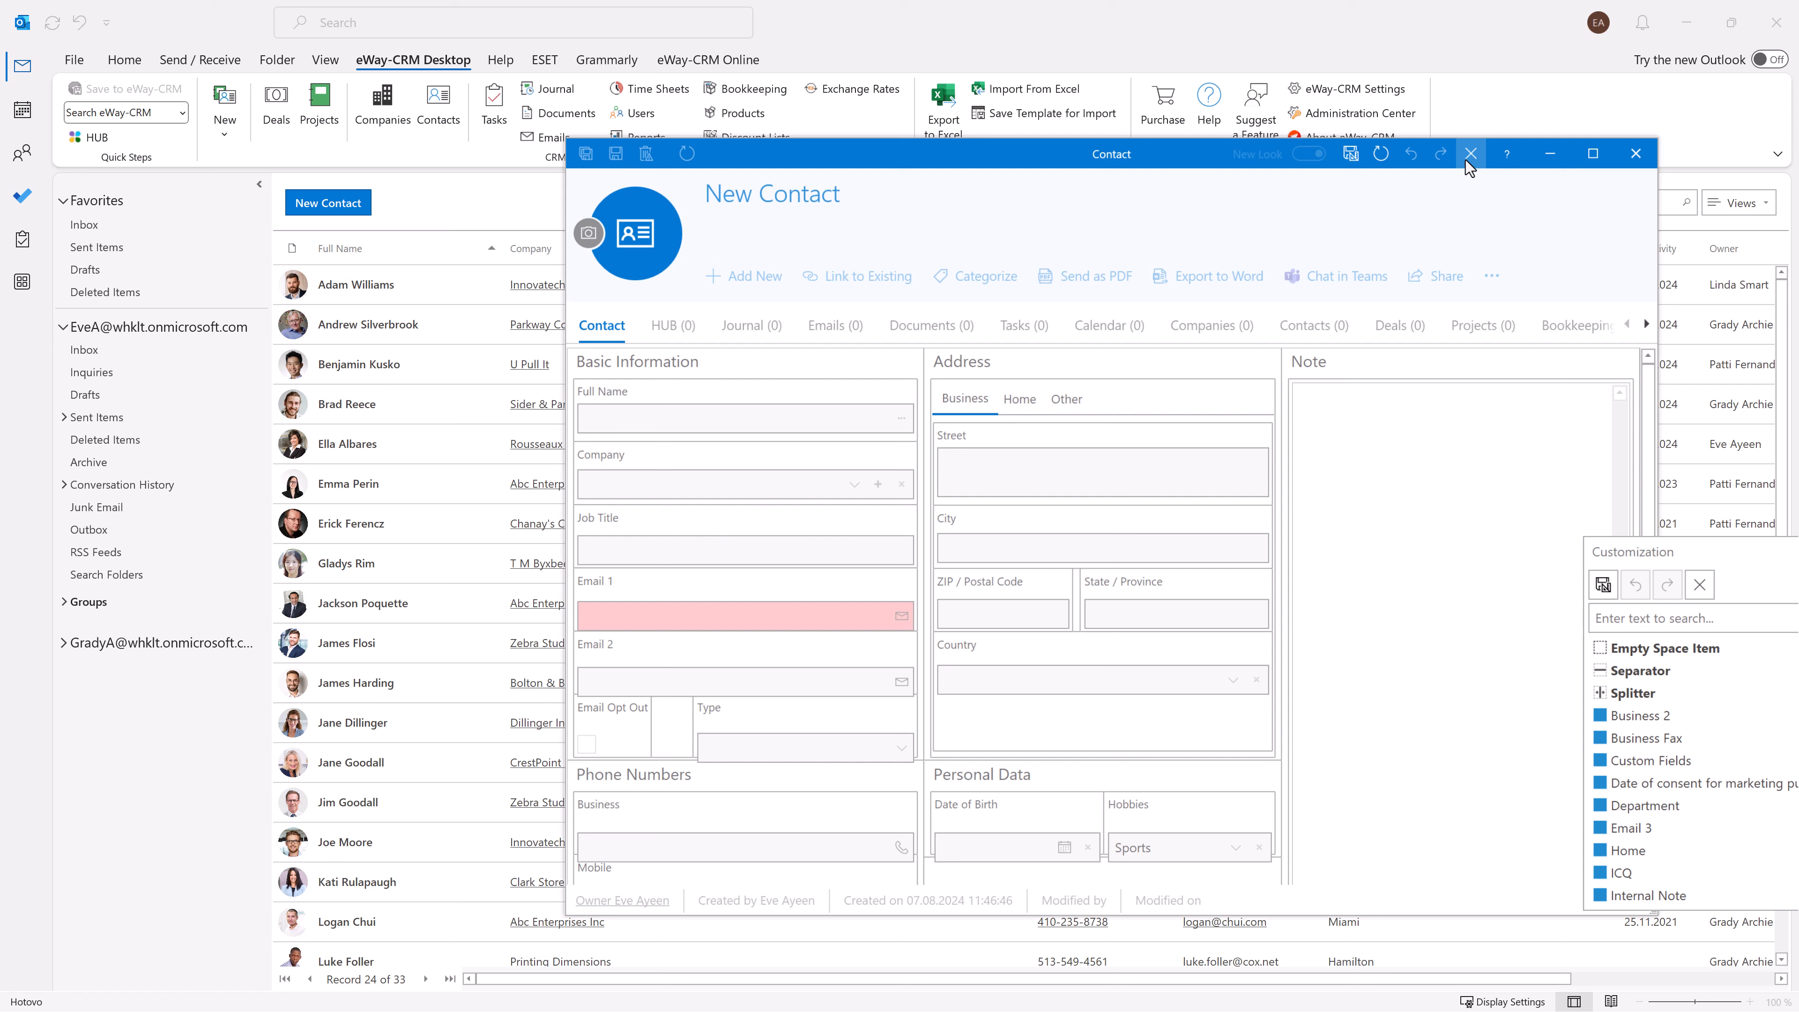
{"action": "left_click_drag", "start_coordinate": [1609, 560], "coordinate": [1460, 559]}
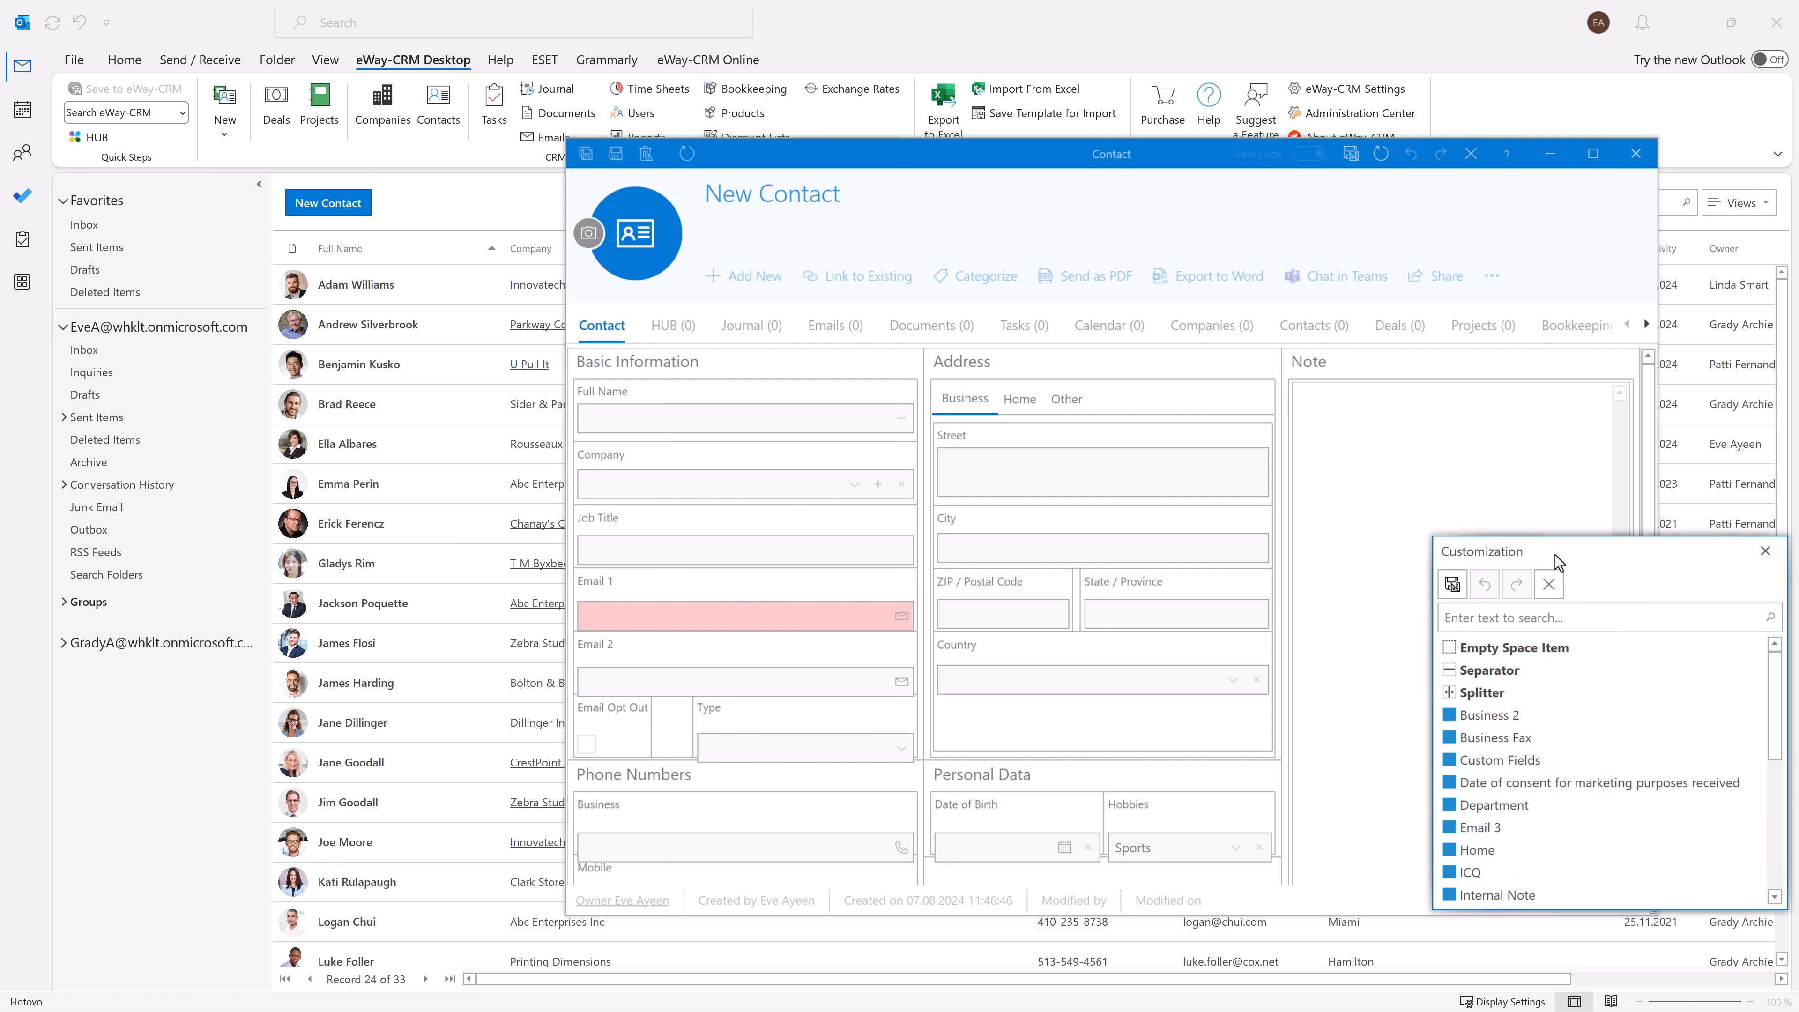
{"action": "left_click_drag", "start_coordinate": [1410, 383], "coordinate": [1571, 716]}
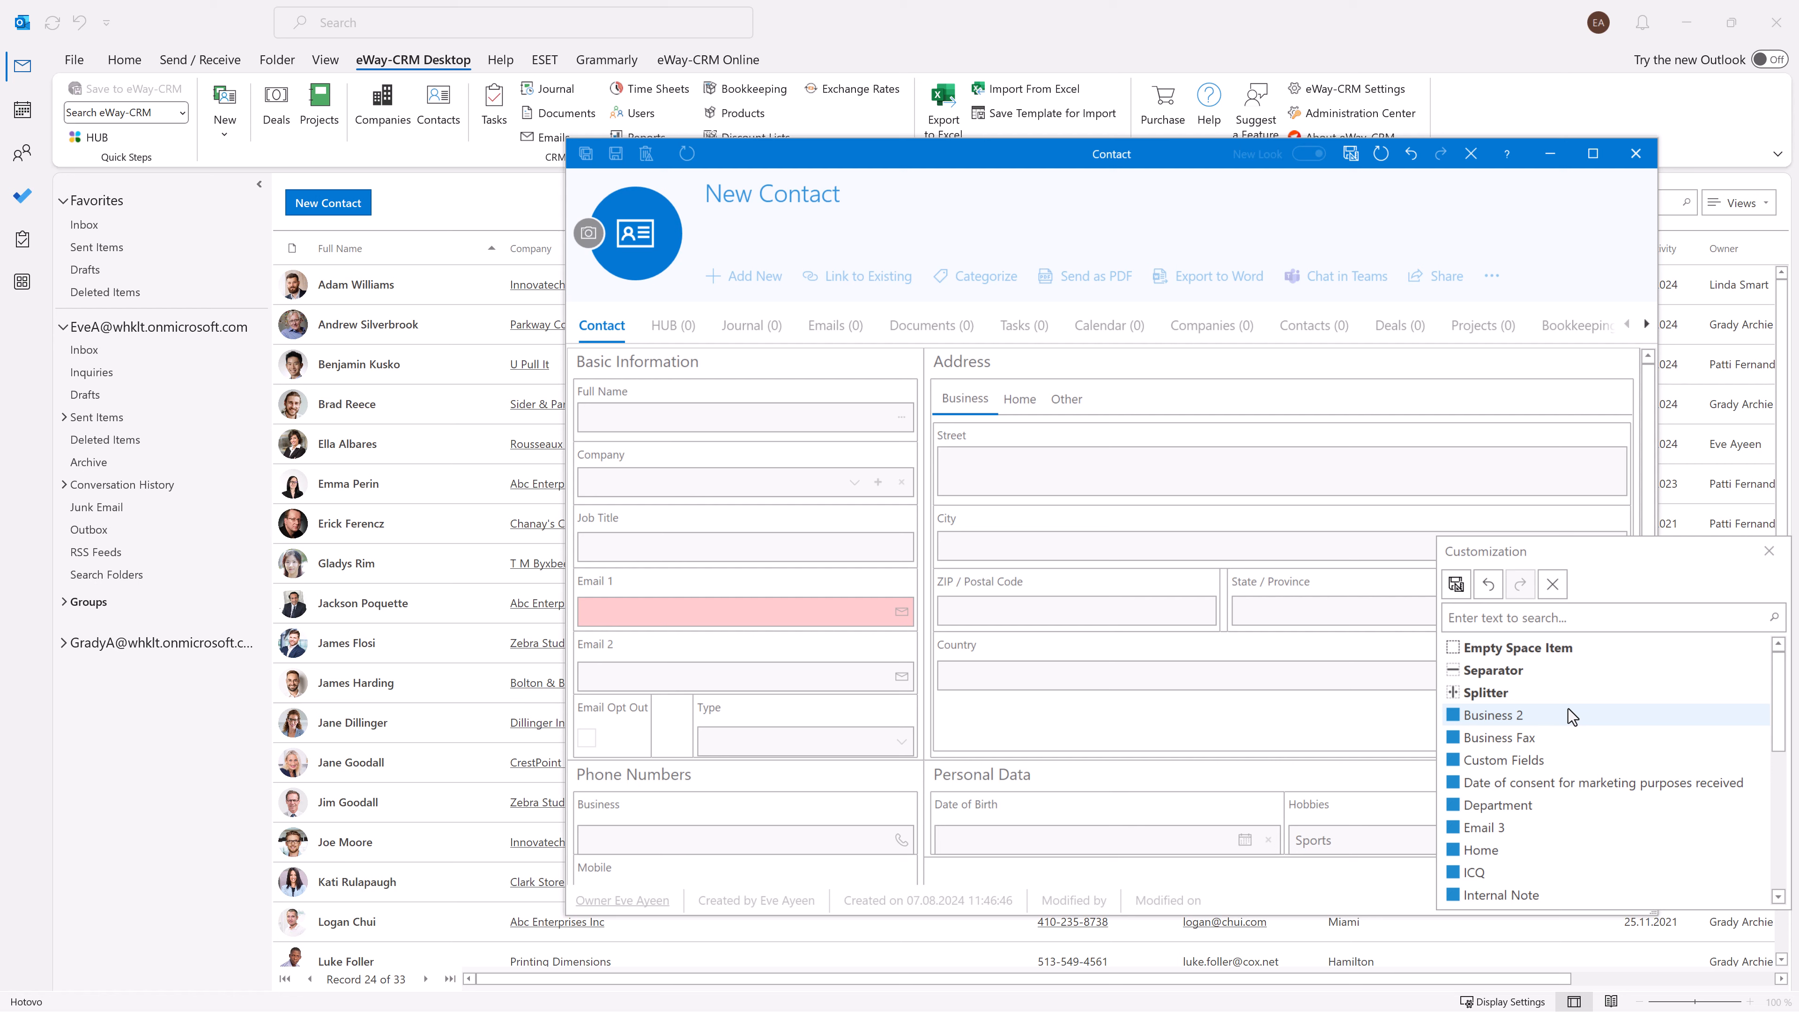
Save the layout as Supplier Form and apply it to the Supplier contact type only.
{"action": "left_click", "coordinate": [1456, 584]}
{"action": "type", "text": "Supplier"}
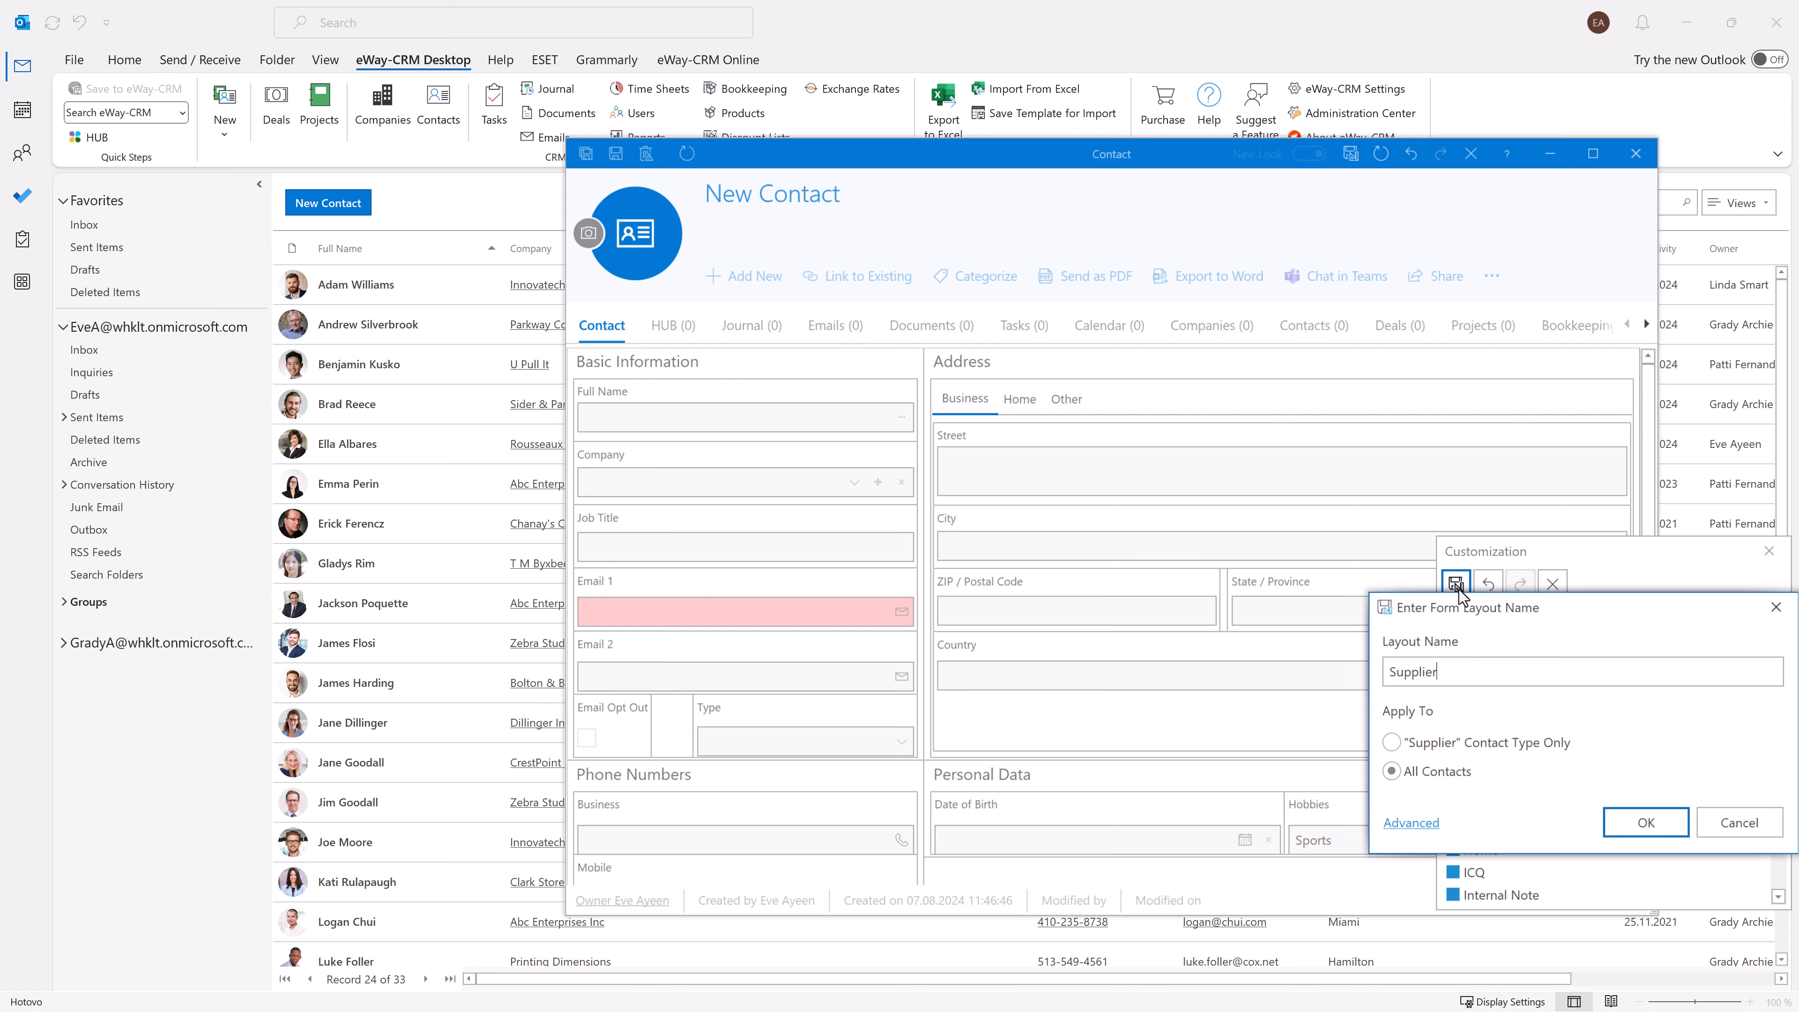
{"action": "type", "text": " Form"}
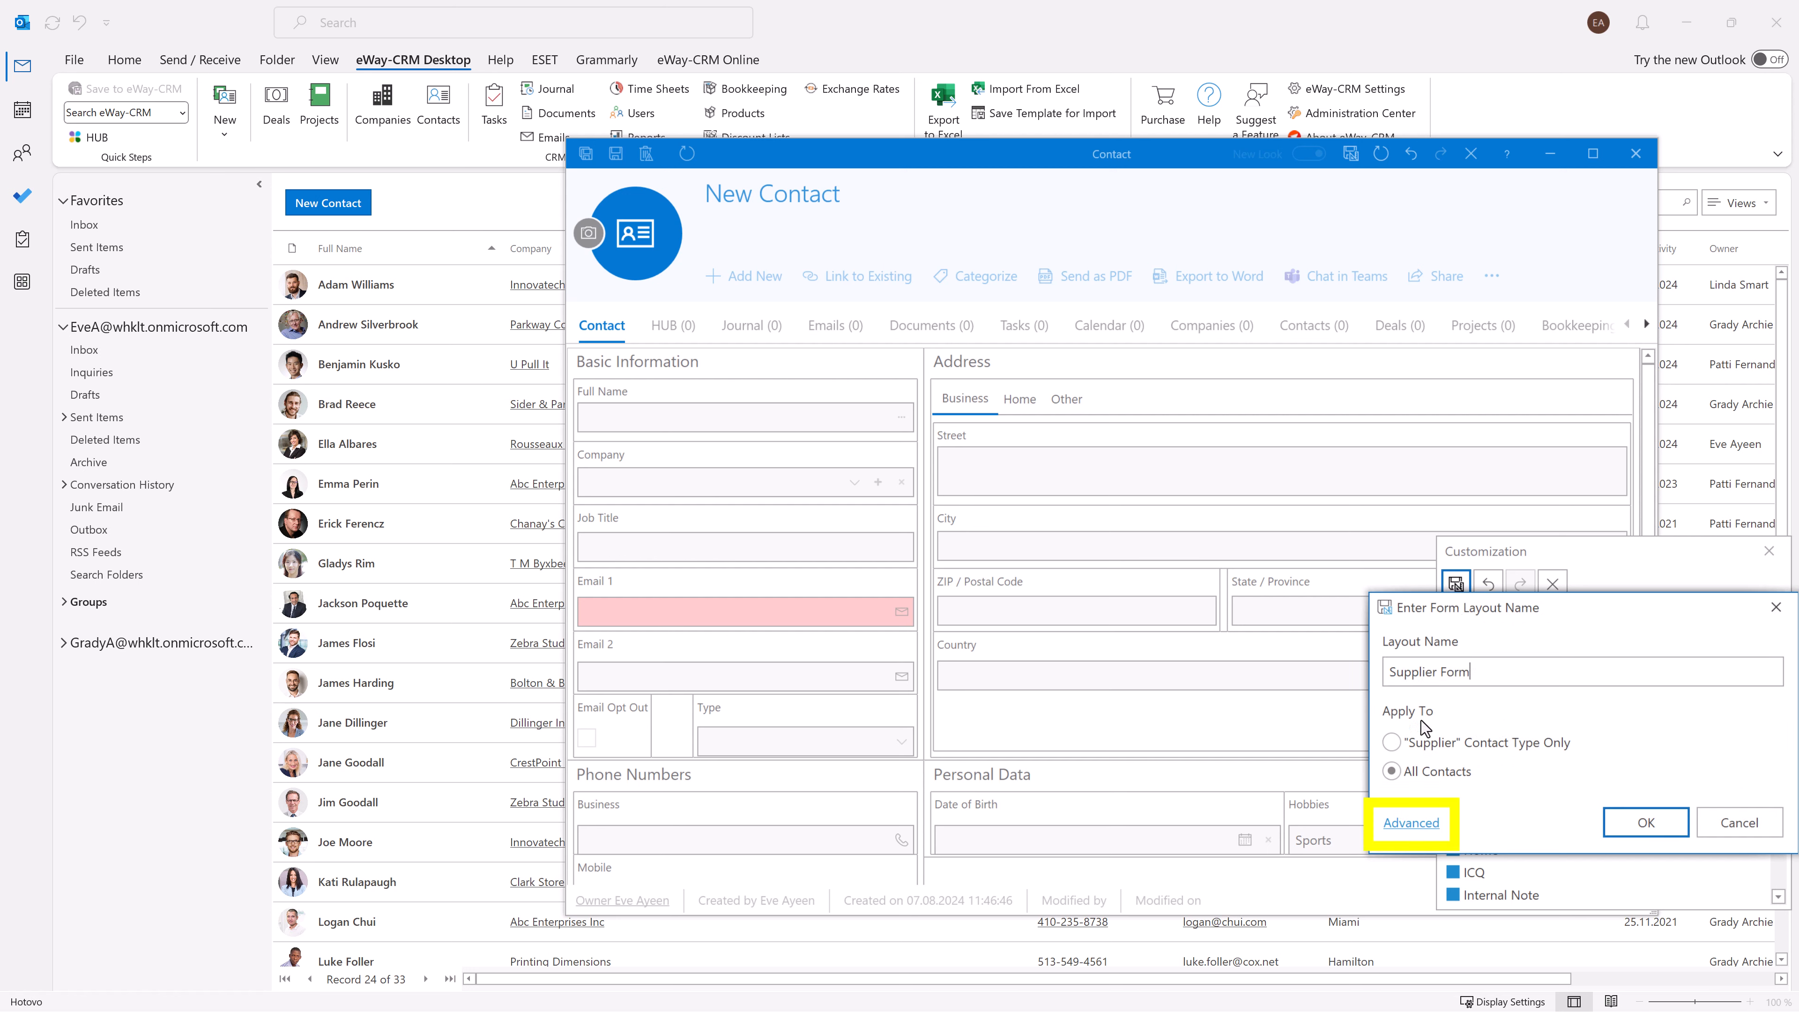
{"action": "left_click", "coordinate": [1414, 824]}
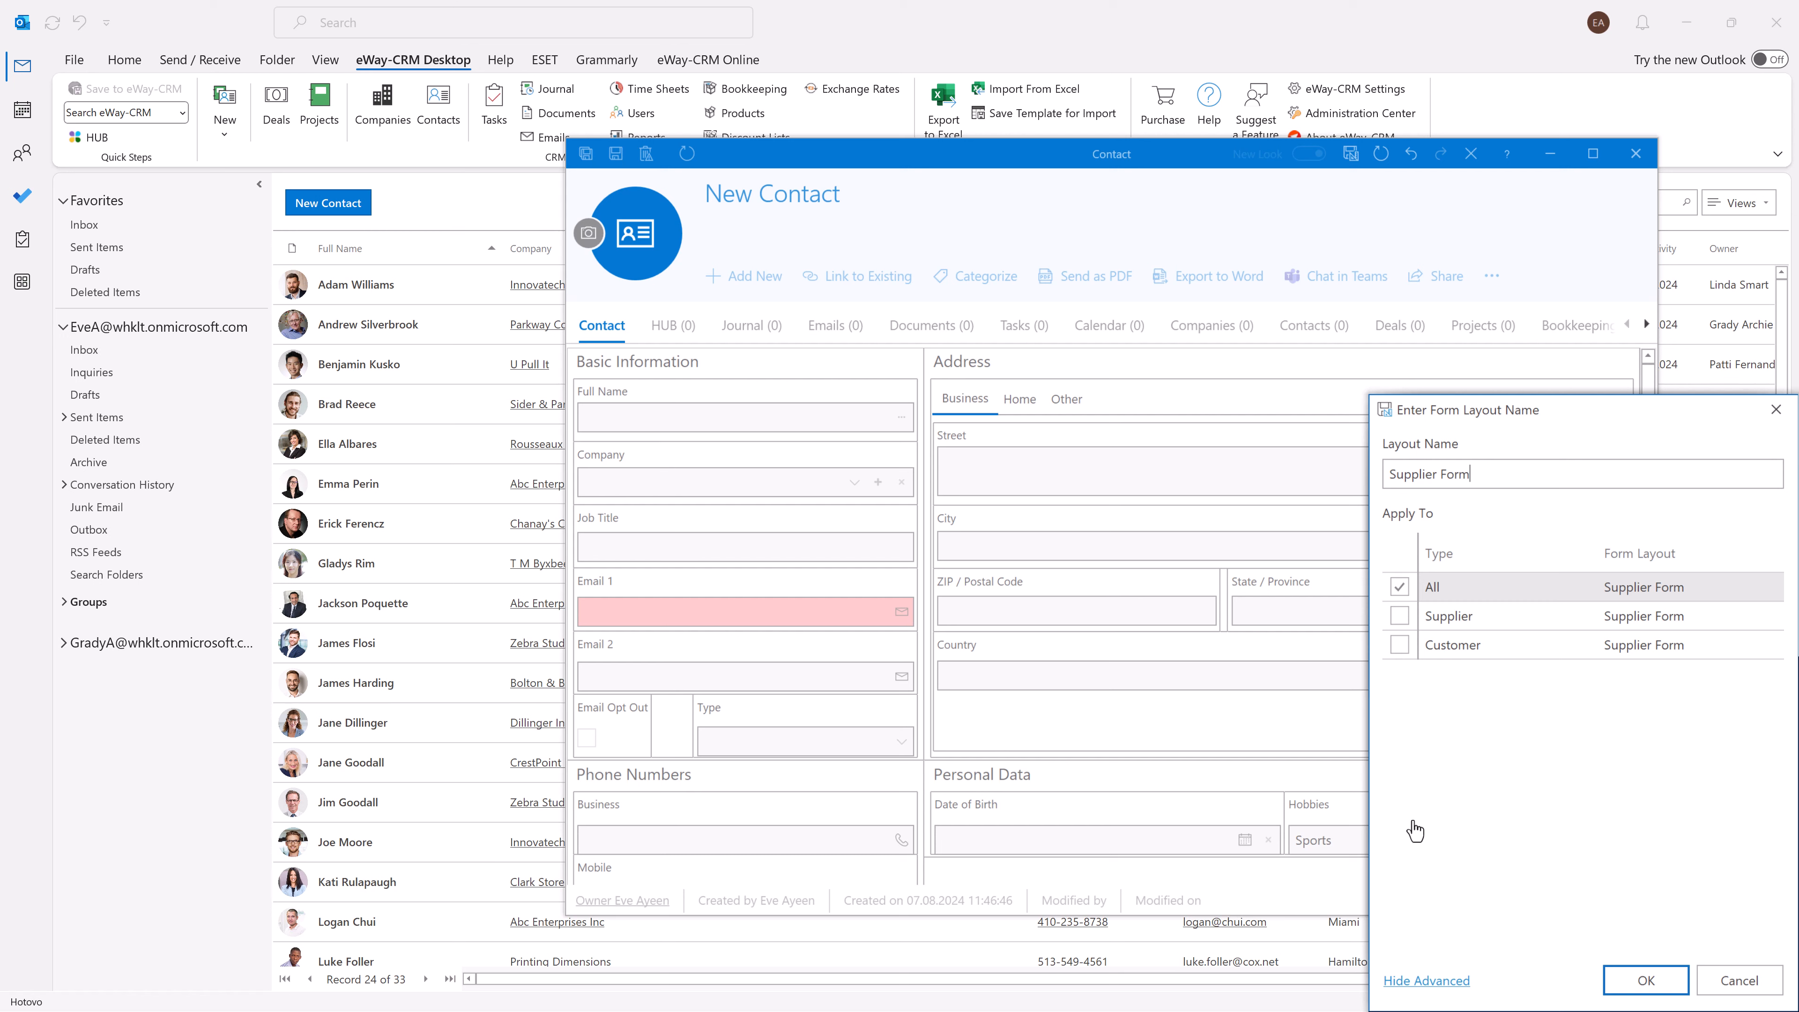
{"action": "left_click", "coordinate": [1396, 617]}
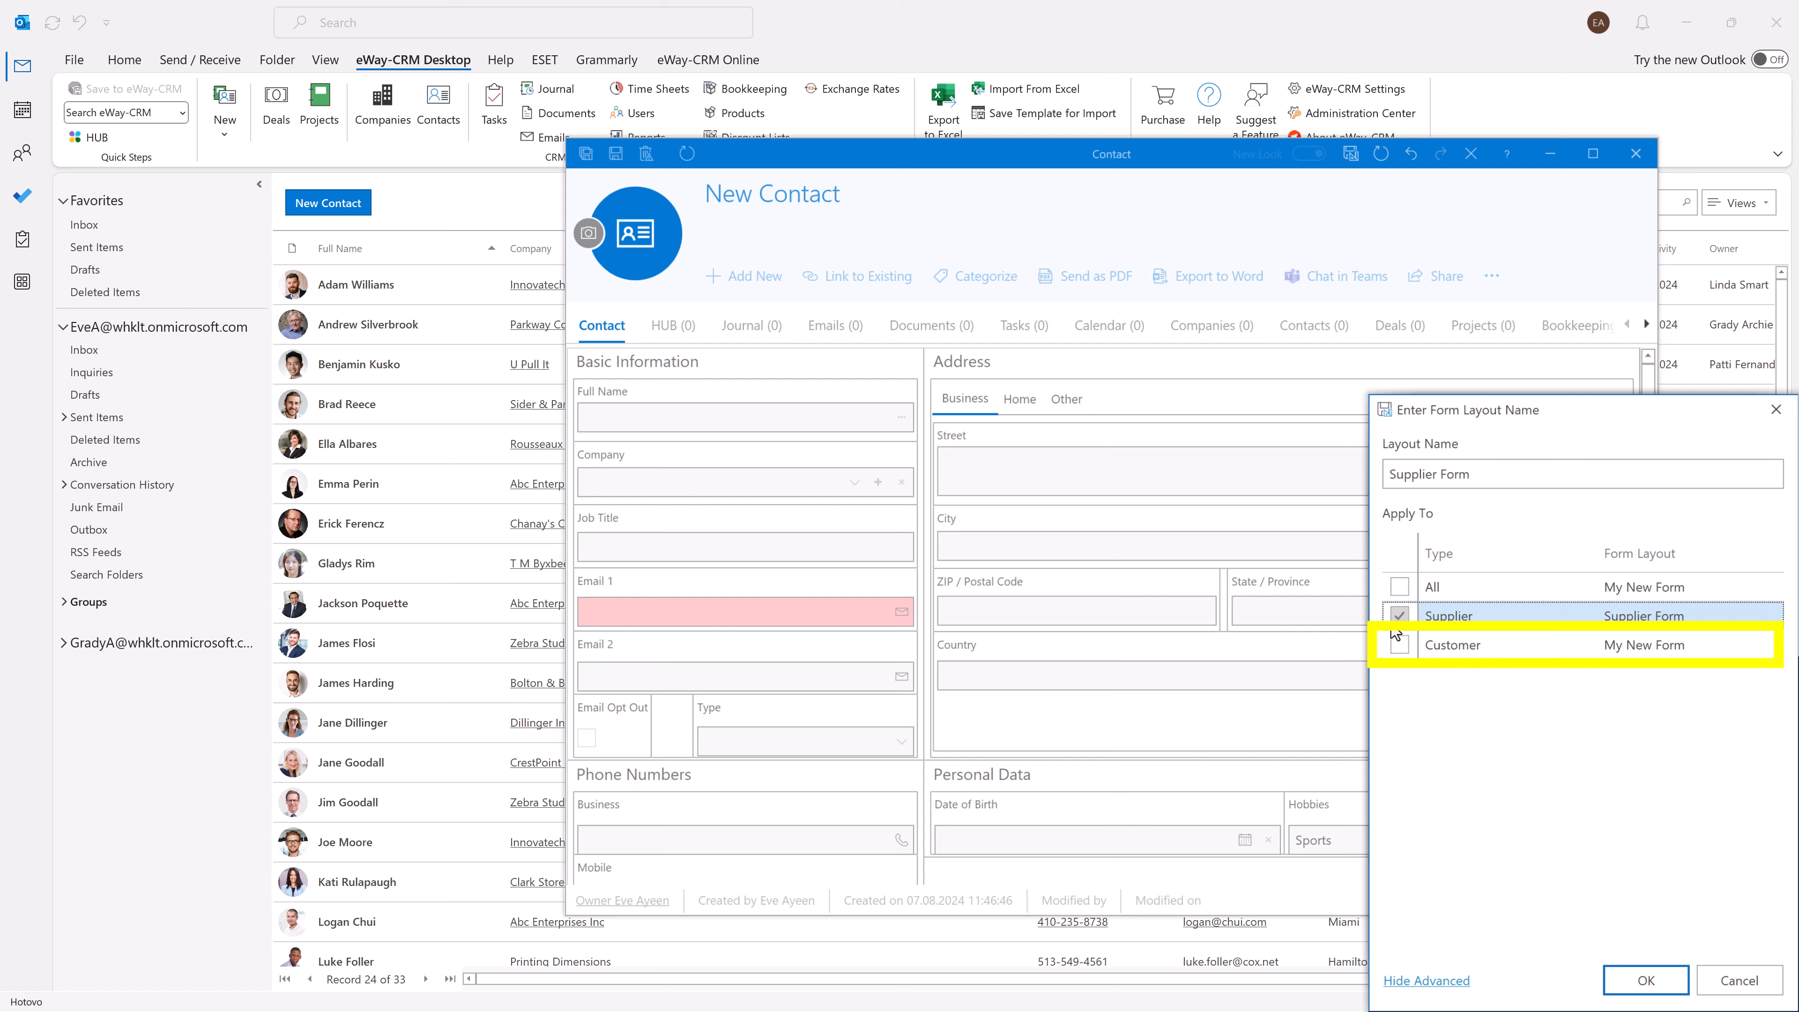
{"action": "left_click", "coordinate": [1672, 988]}
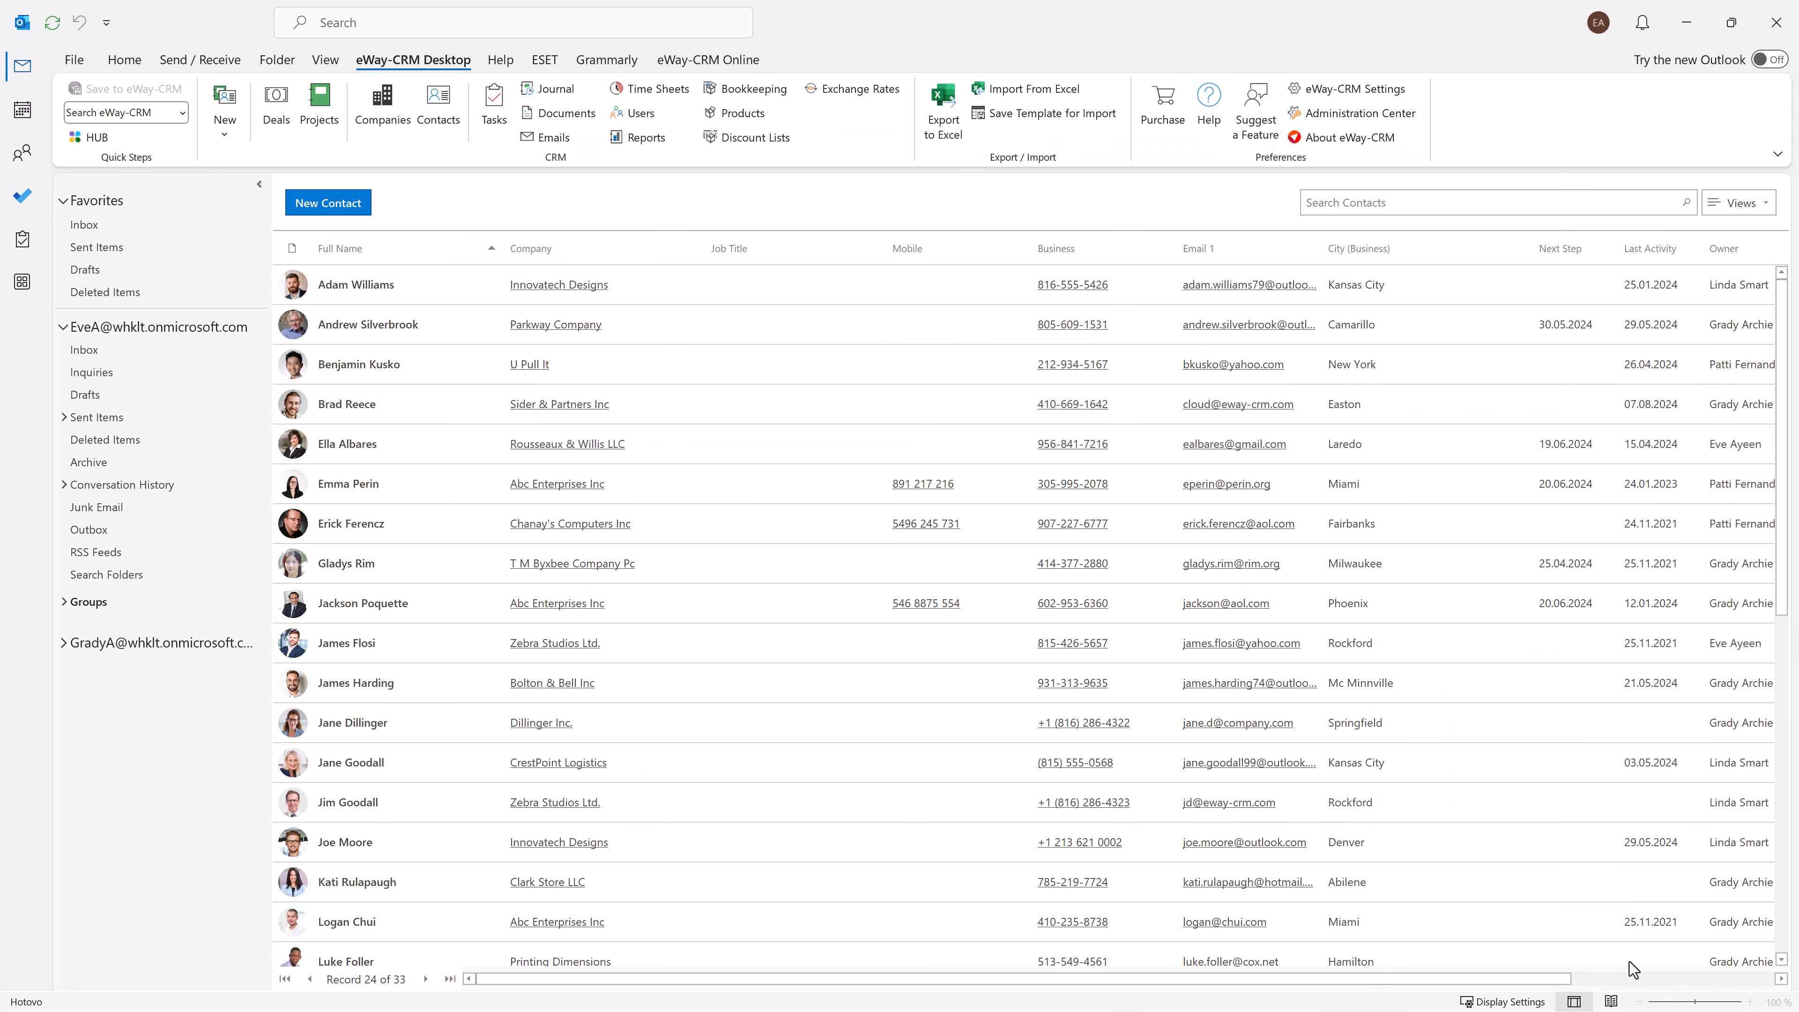
Create a new contact to check its form layout.
{"action": "left_click", "coordinate": [224, 136]}
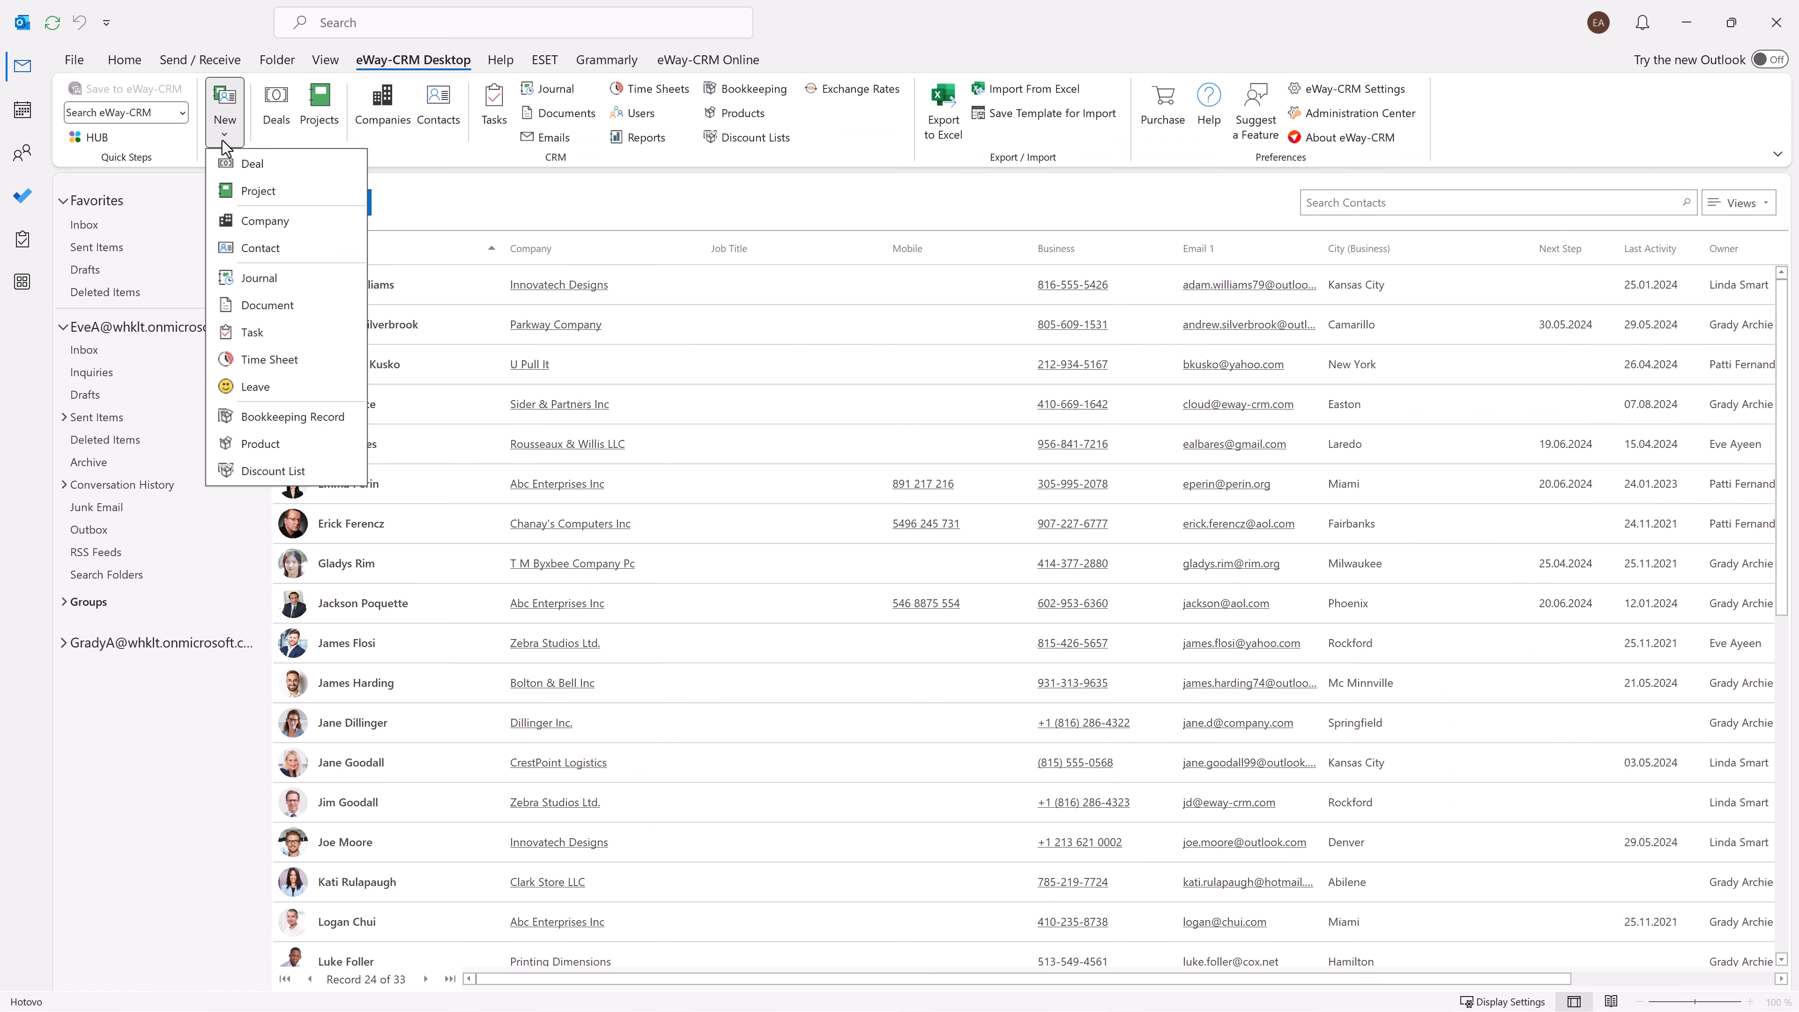
{"action": "left_click", "coordinate": [270, 248]}
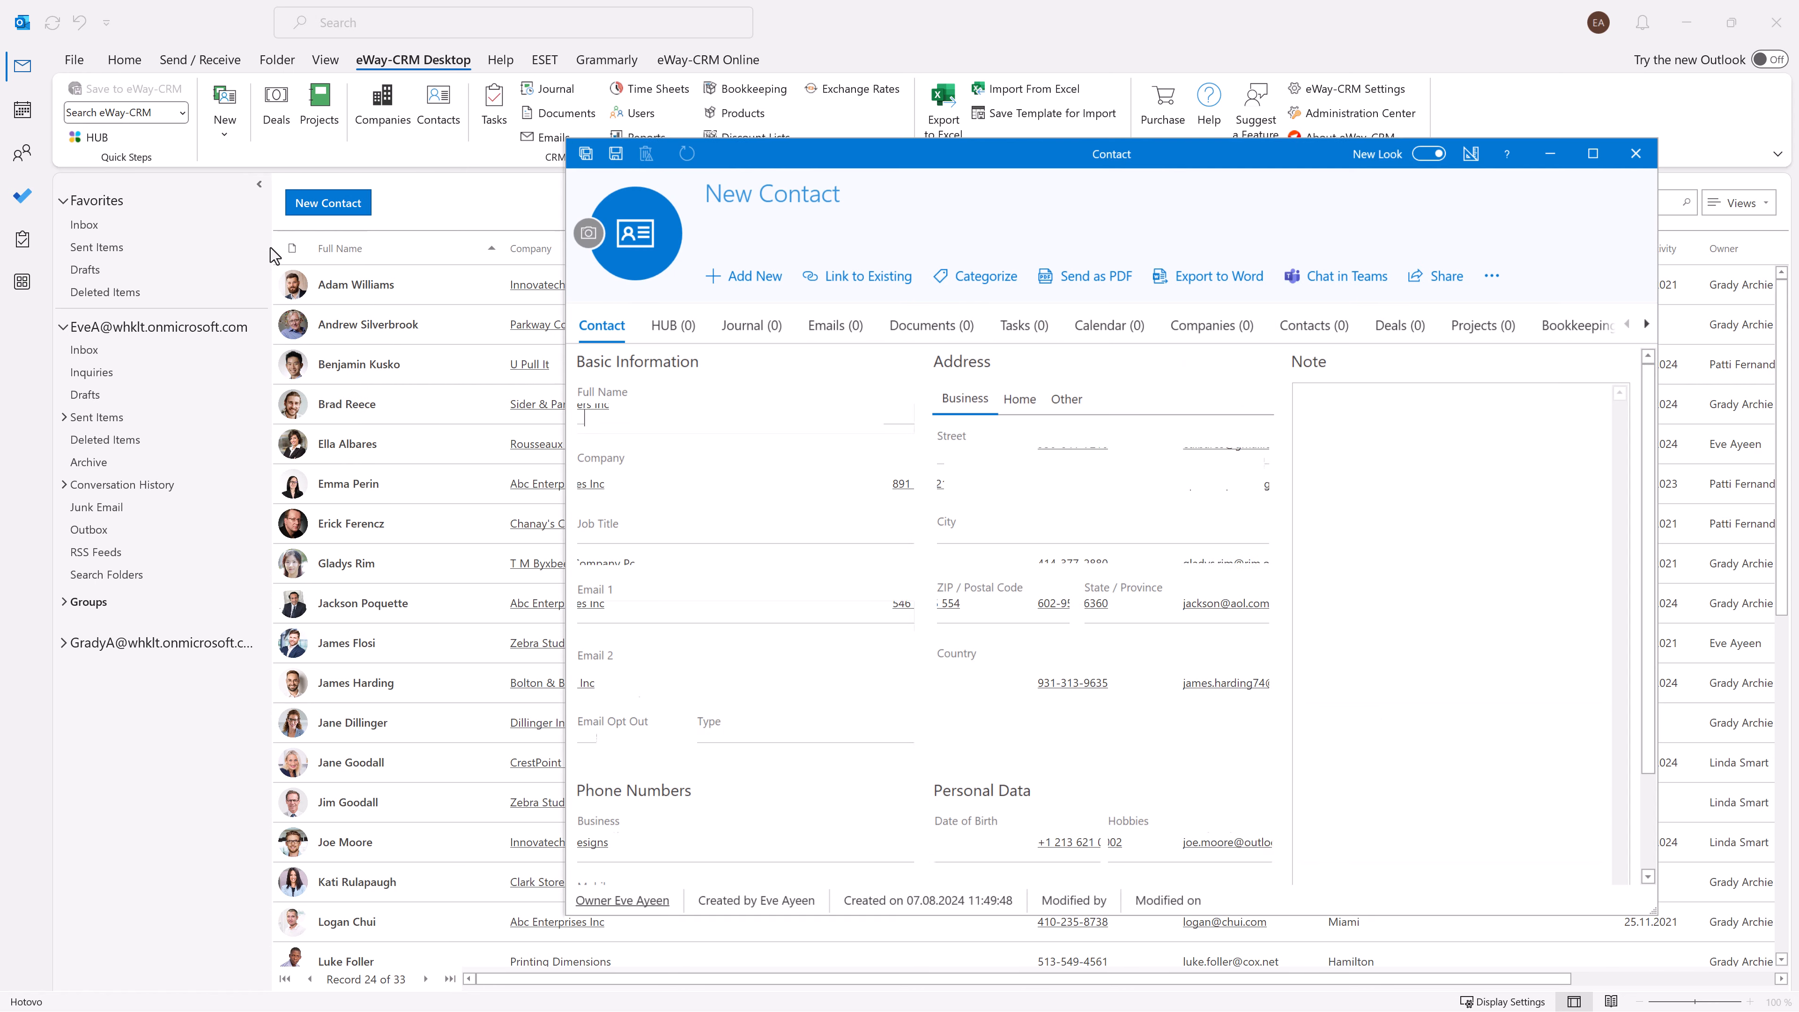